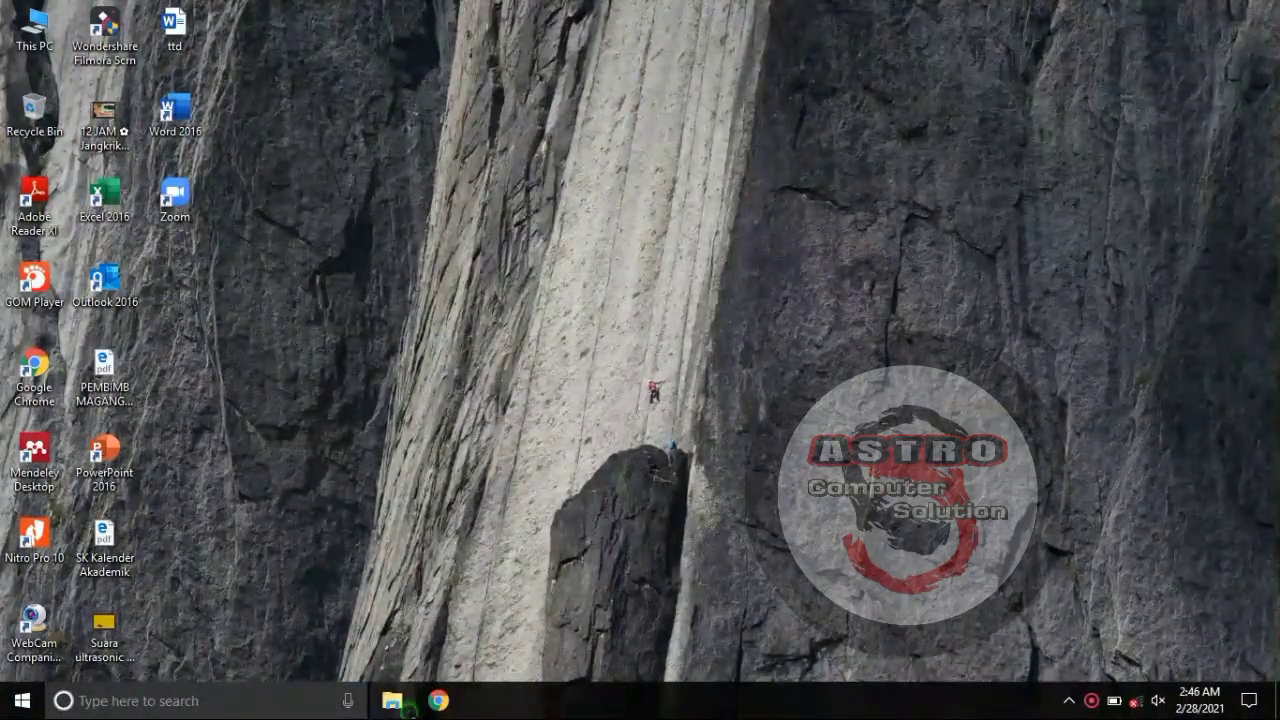
- Look through the contents of drive F: in File Explorer and return to the desktop
{"action": "left_click", "coordinate": [392, 700]}
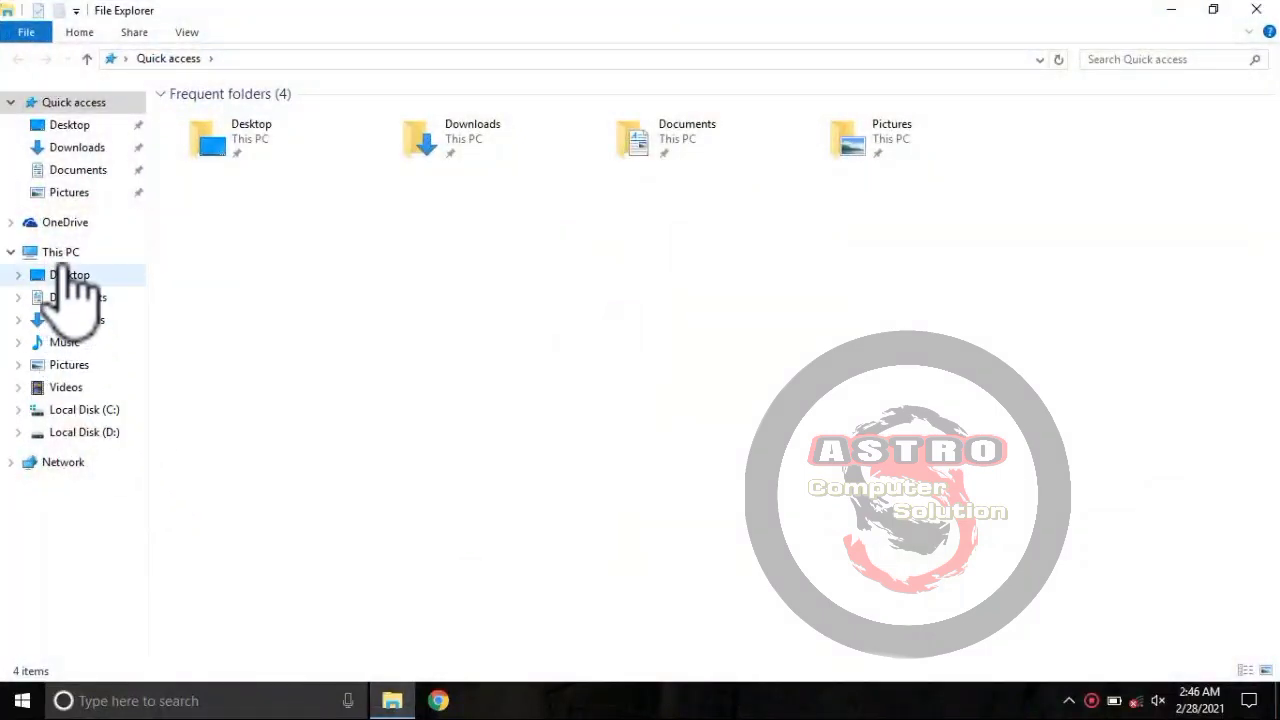
{"action": "left_click", "coordinate": [62, 252]}
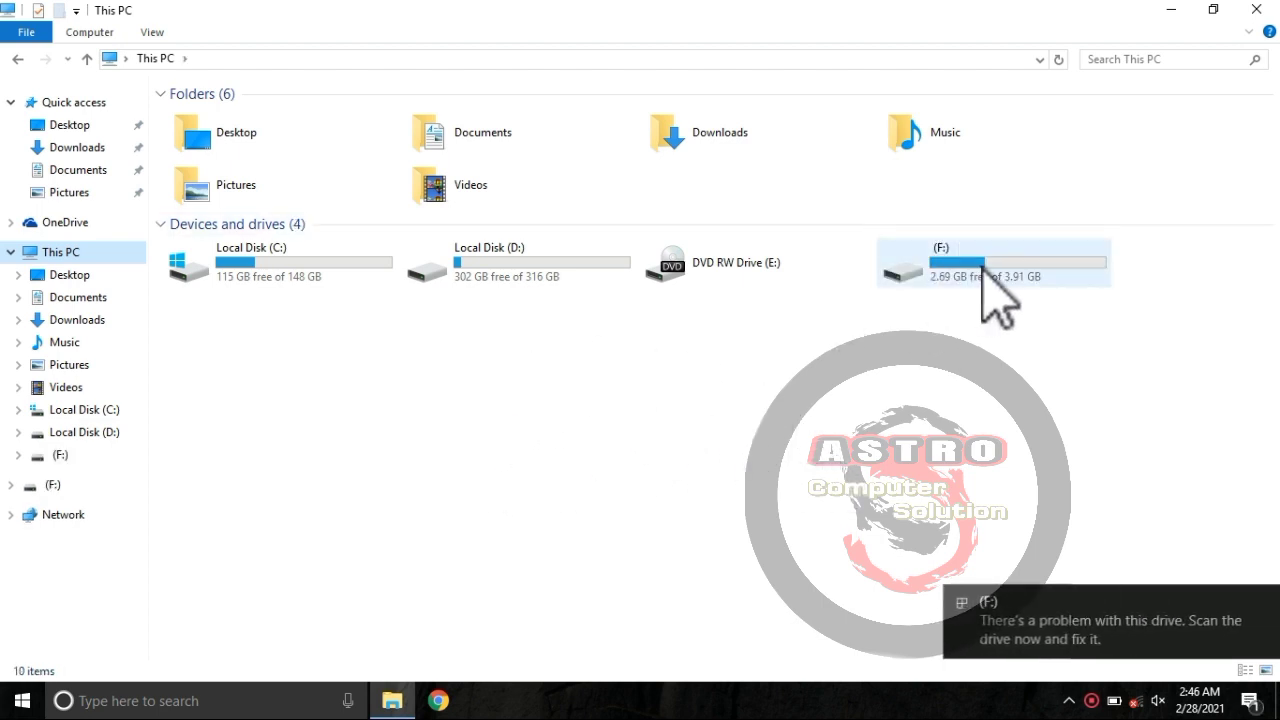
{"action": "double_click", "coordinate": [1012, 272]}
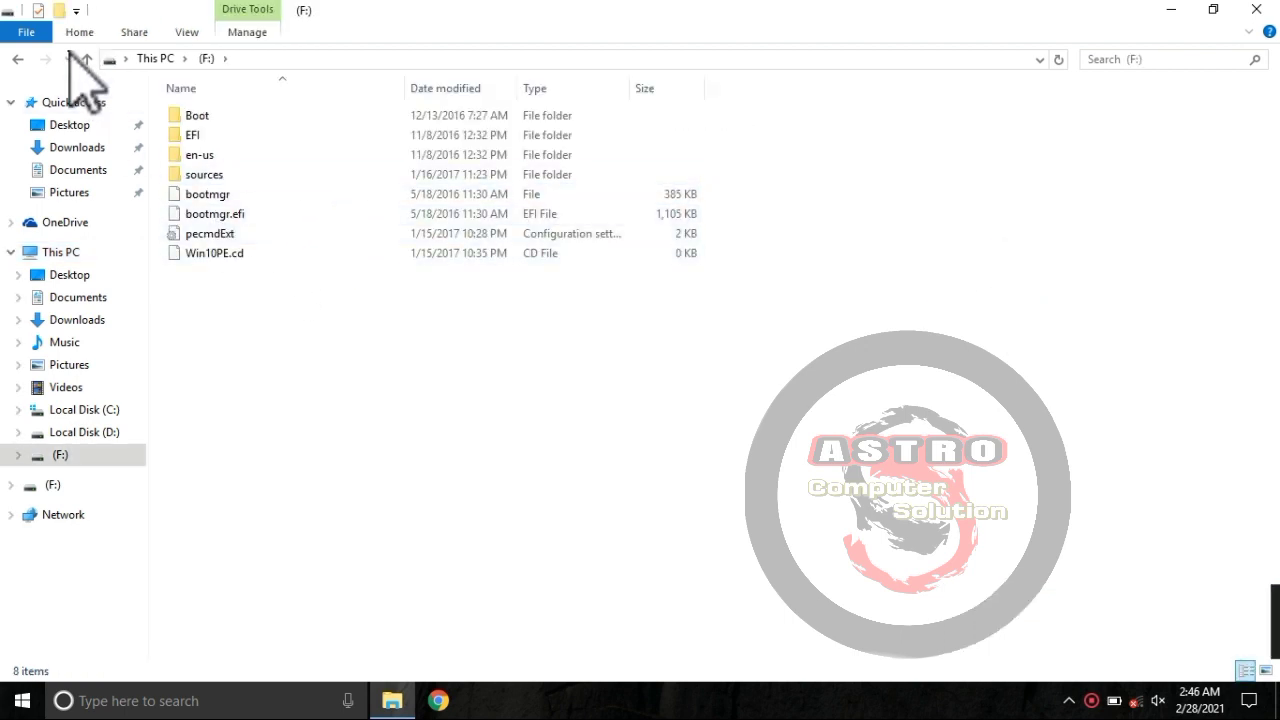
{"action": "left_click", "coordinate": [17, 59]}
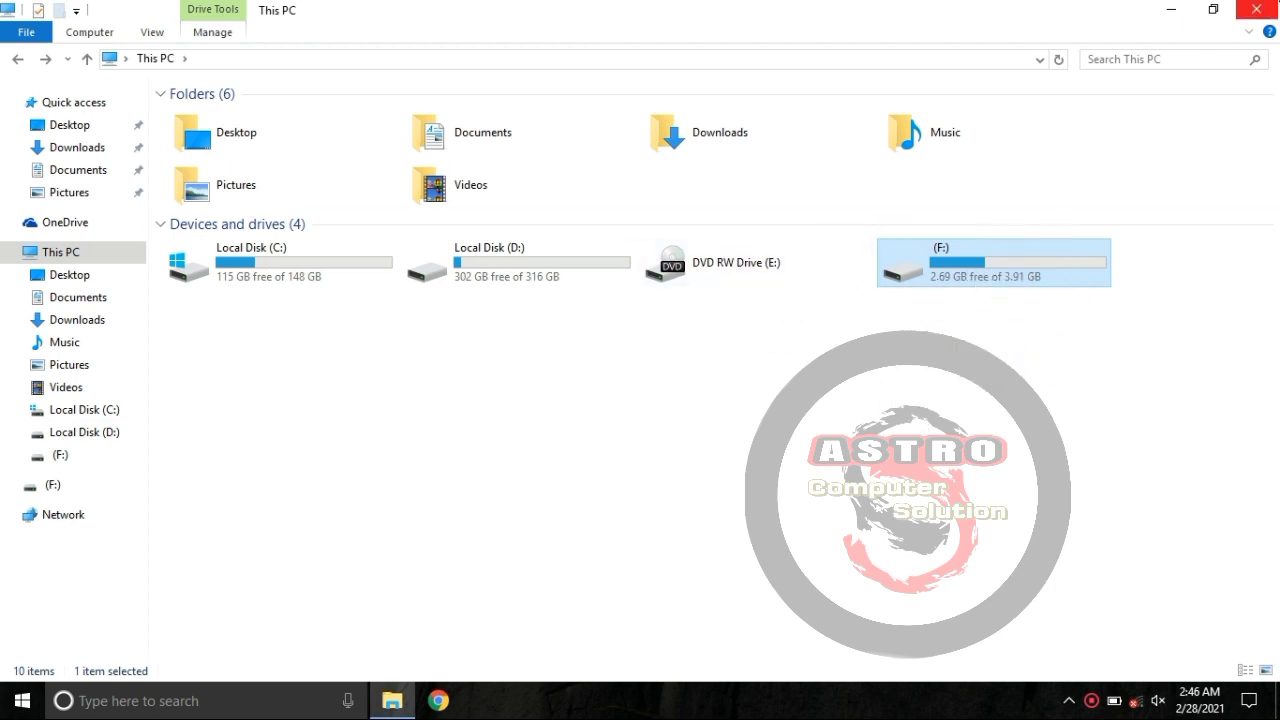
{"action": "key", "text": "super+d"}
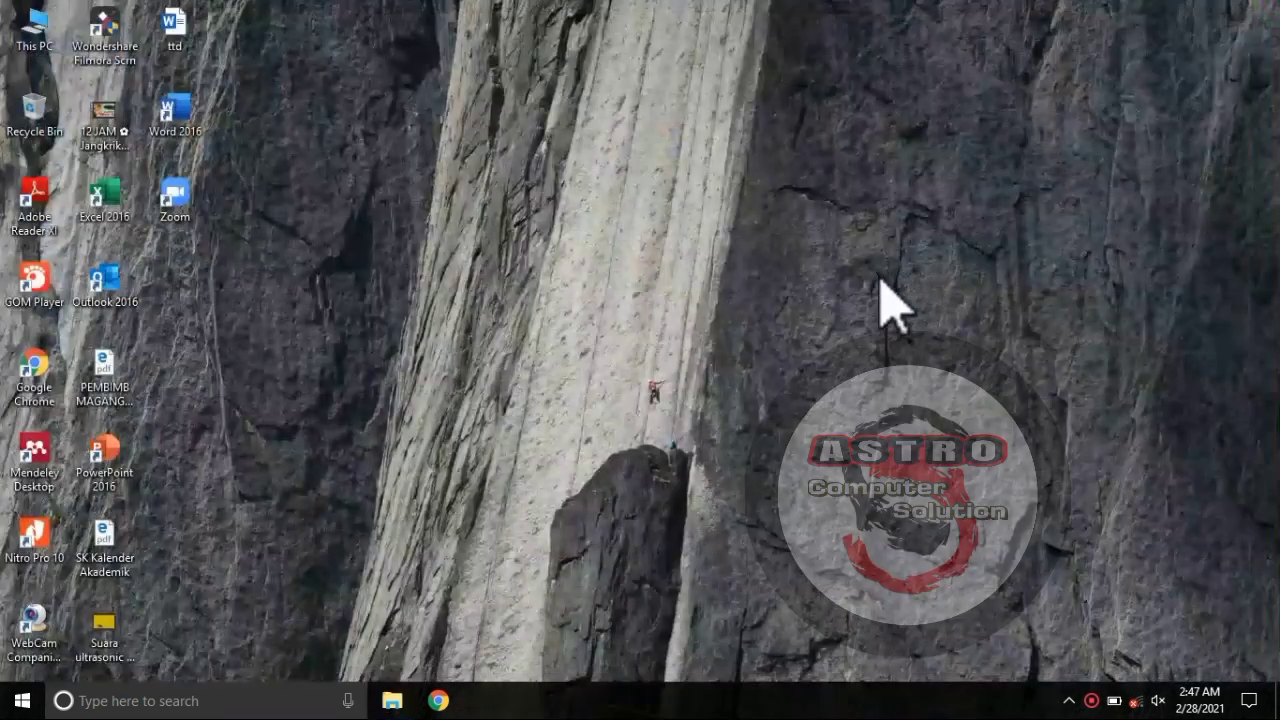
{"action": "right_click", "coordinate": [614, 167]}
{"action": "left_click", "coordinate": [648, 222]}
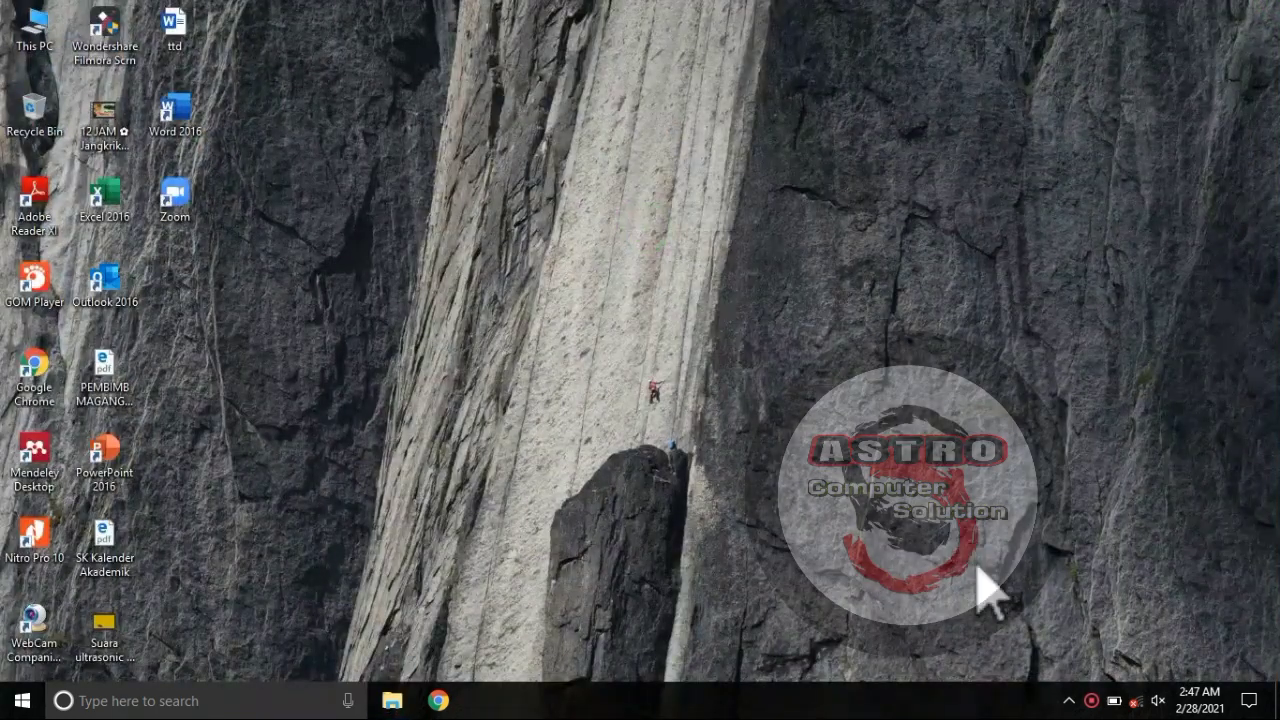
{"action": "left_click", "coordinate": [1068, 701]}
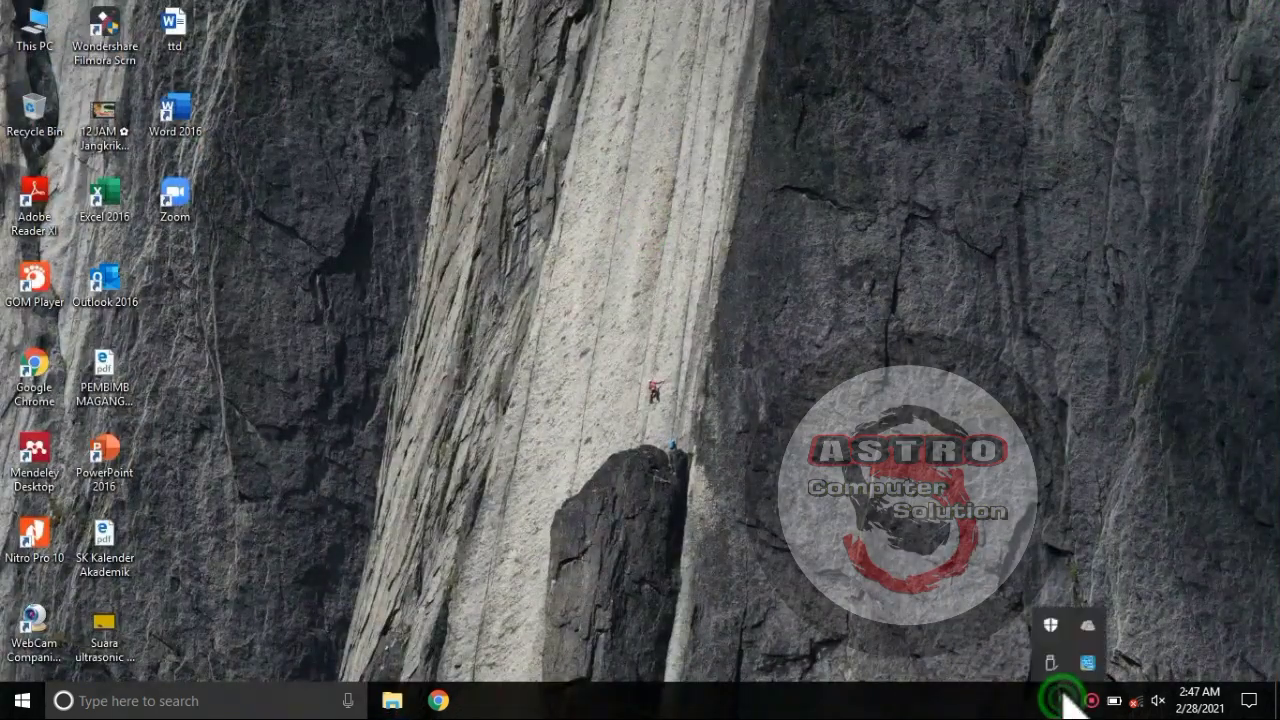
{"action": "left_click", "coordinate": [749, 629]}
- Turn on WiFi and connect the computer to the Siwowedan network
{"action": "left_click", "coordinate": [1138, 698]}
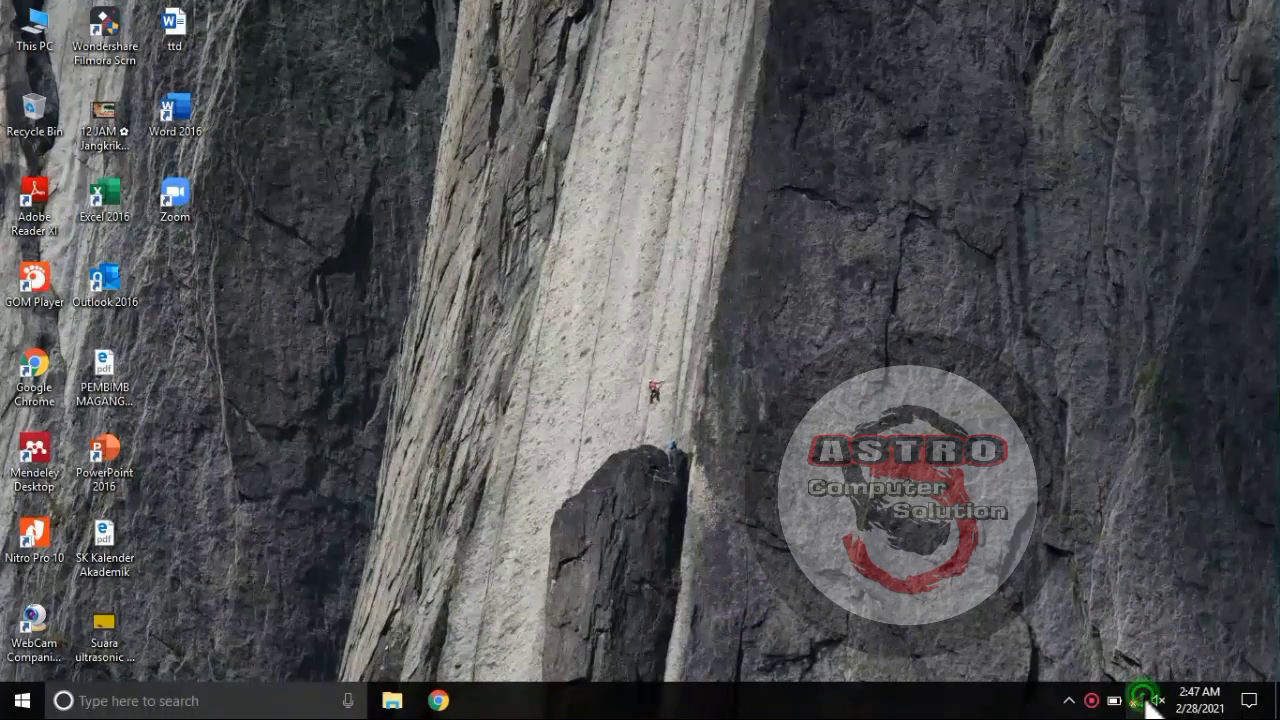
{"action": "left_click", "coordinate": [975, 660]}
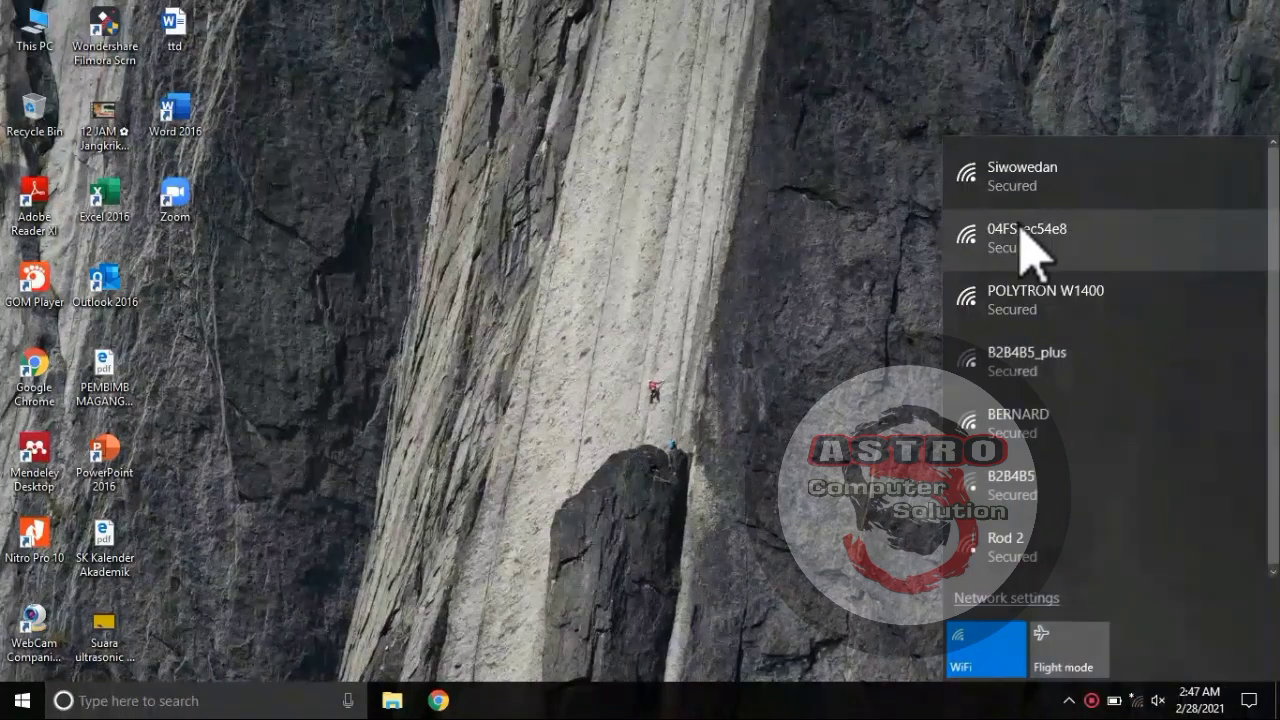
{"action": "left_click", "coordinate": [1020, 185]}
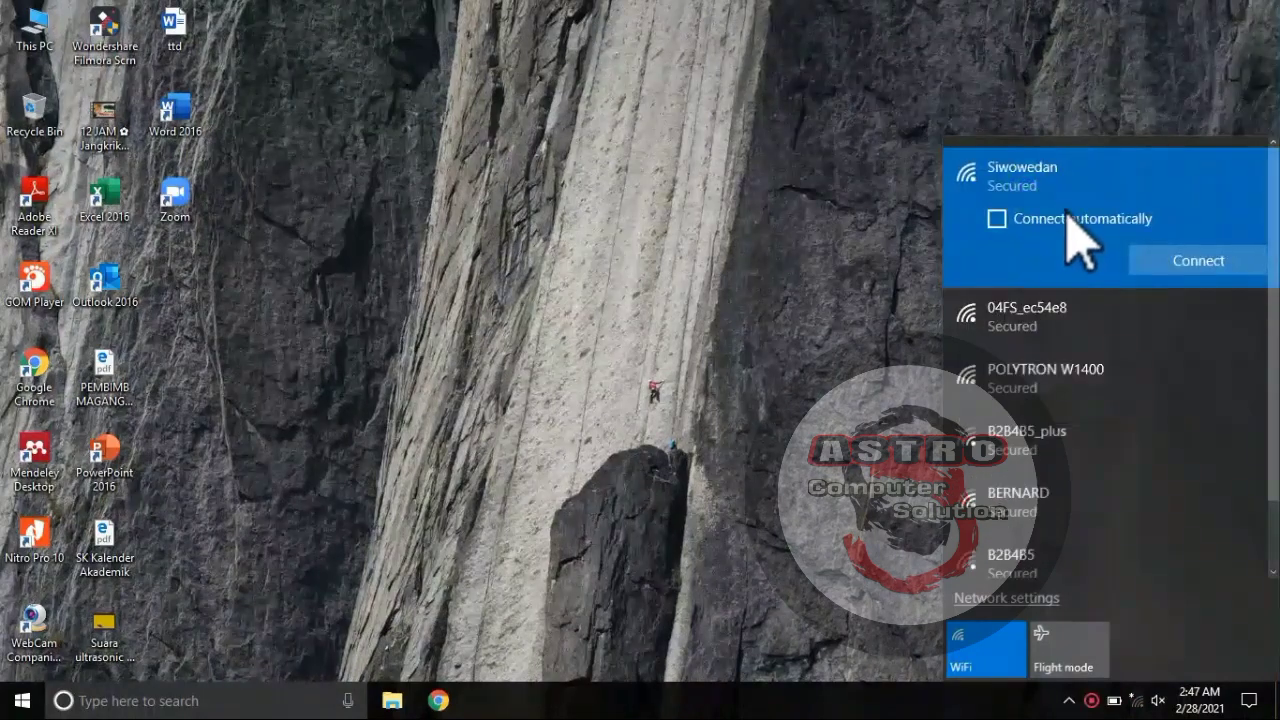
{"action": "left_click", "coordinate": [1166, 262]}
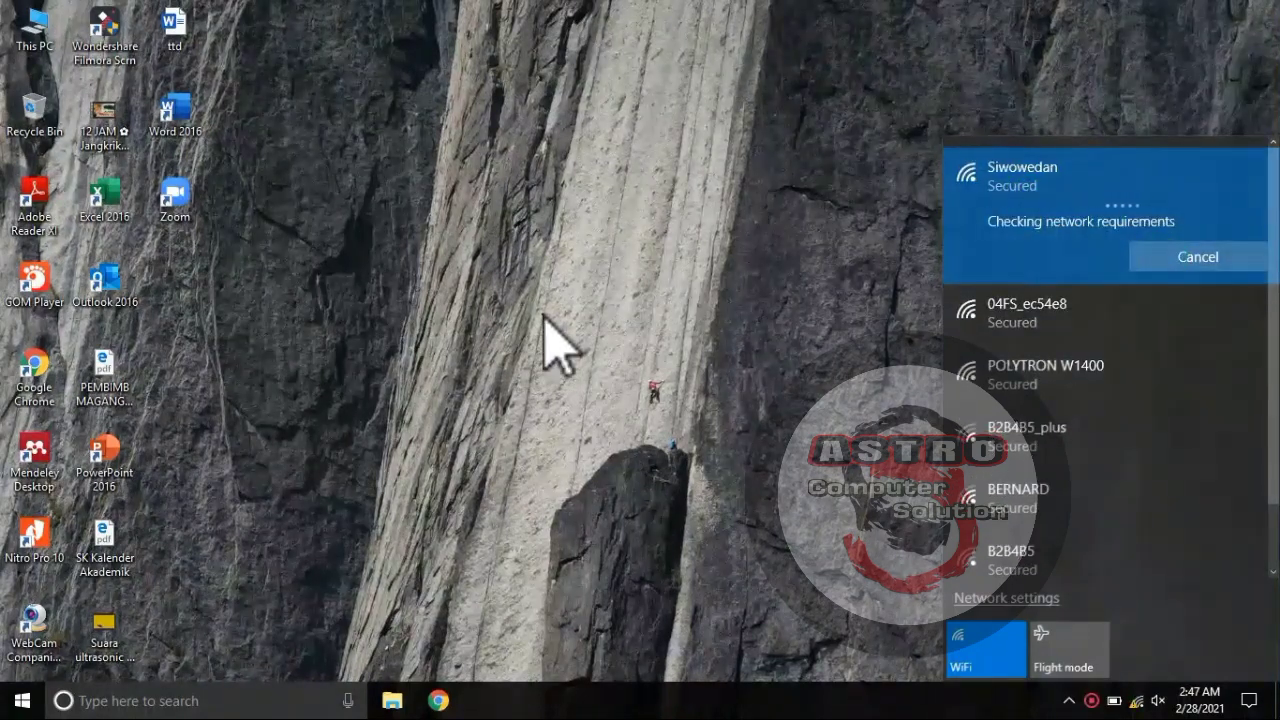
- Open Google Chrome and search the web for "smadav free"
{"action": "double_click", "coordinate": [30, 395]}
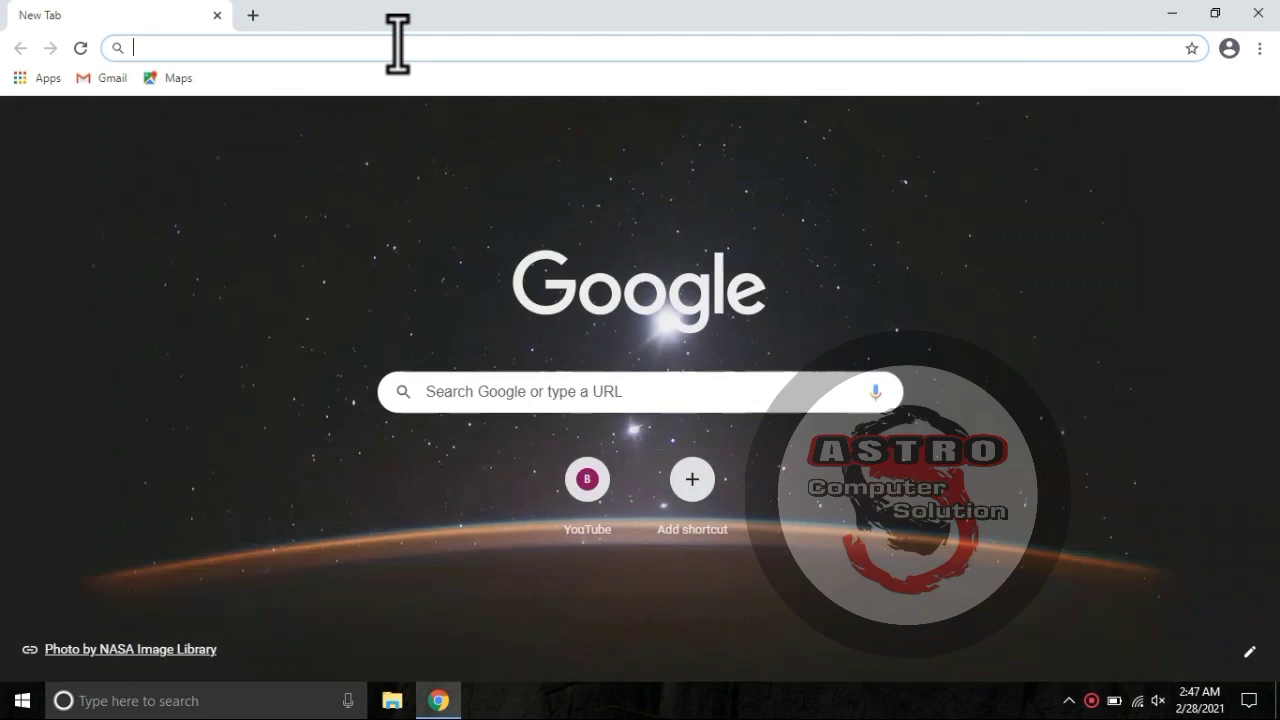
{"action": "left_click", "coordinate": [398, 45]}
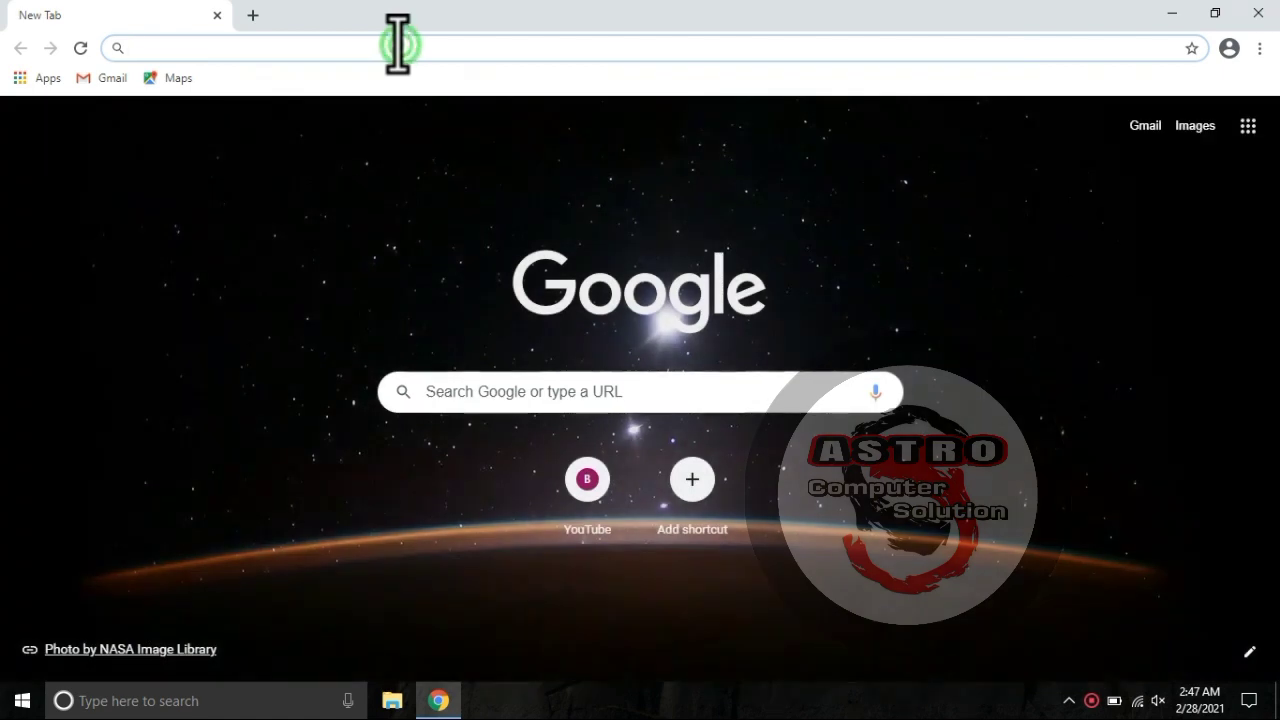
{"action": "type", "text": "smadav"}
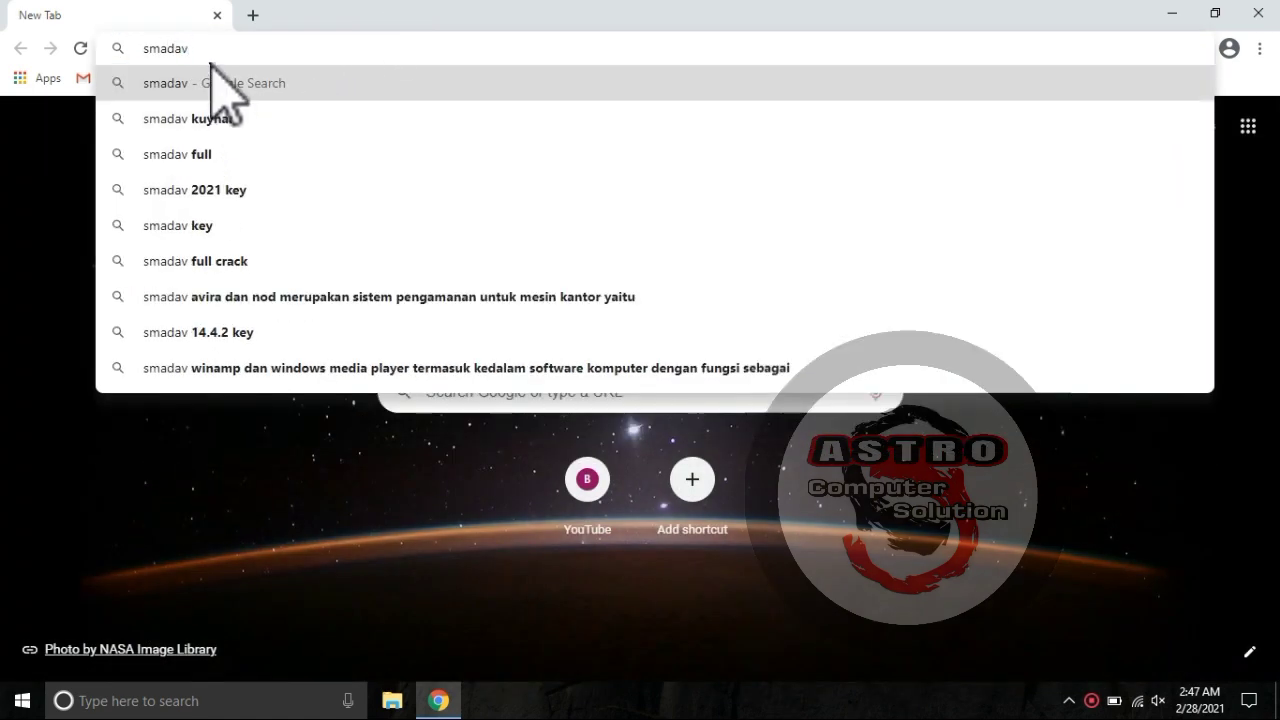
{"action": "type", "text": " fr"}
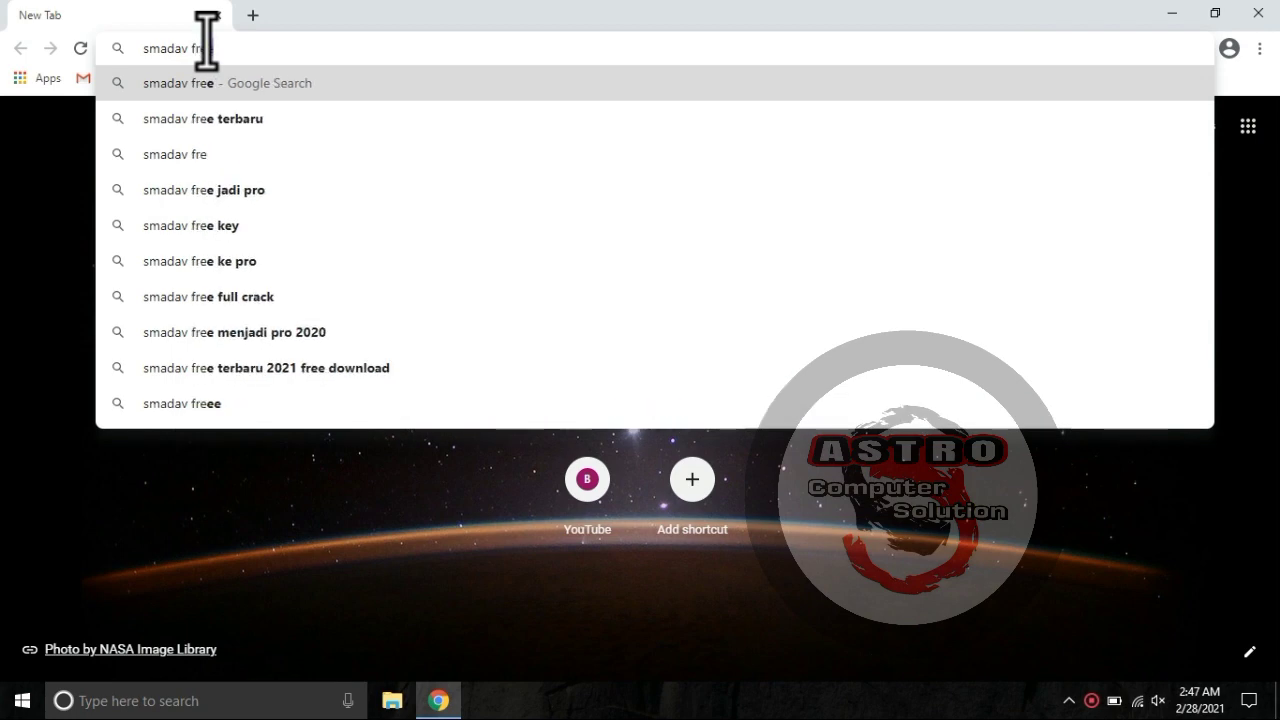
{"action": "type", "text": "e"}
{"action": "key", "text": "Return"}
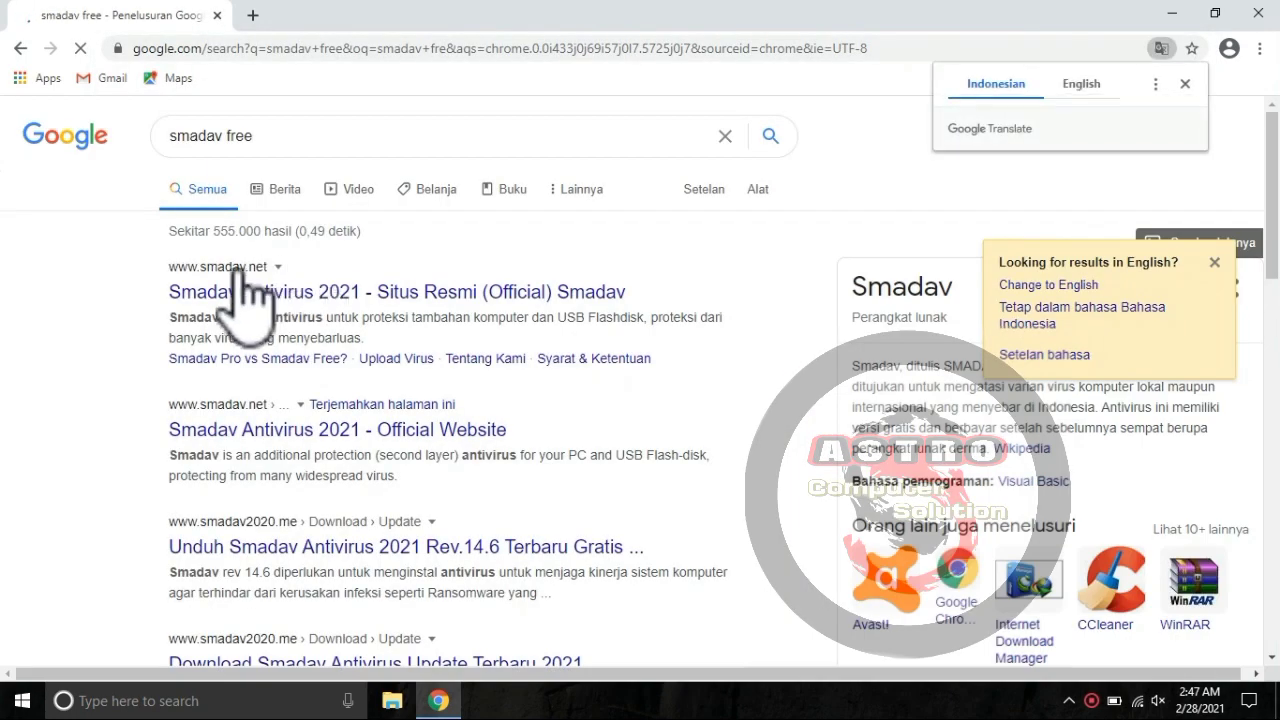
- Download Smadav 2021 (14.6) from the official smadav.net site and run the installer smadav2021rev1462.exe
{"action": "left_click", "coordinate": [245, 293]}
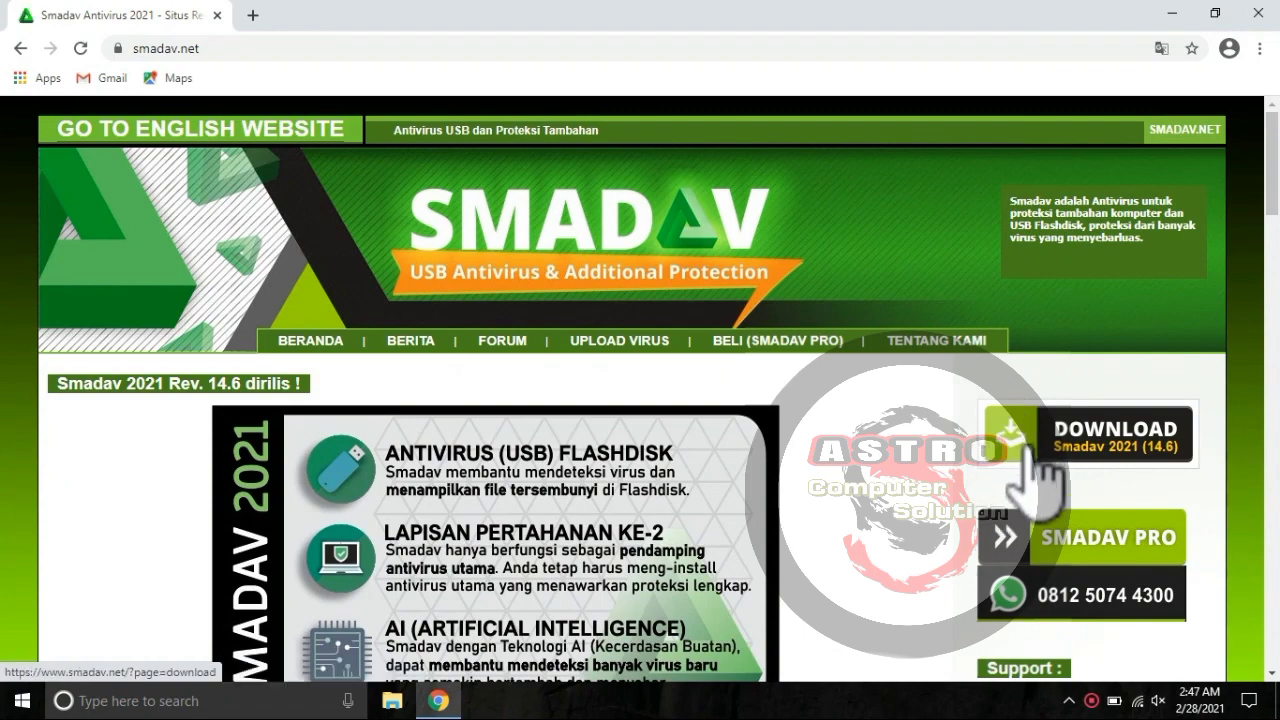
{"action": "left_click", "coordinate": [1000, 475]}
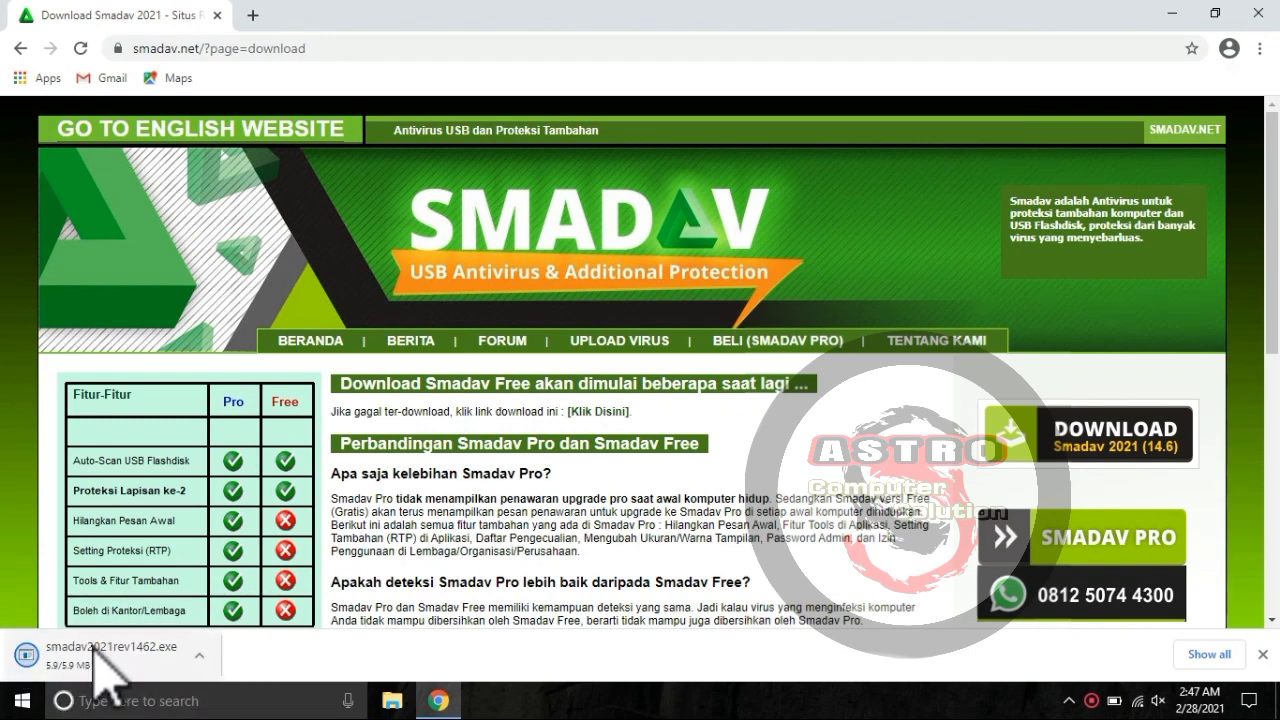
{"action": "left_click", "coordinate": [97, 661]}
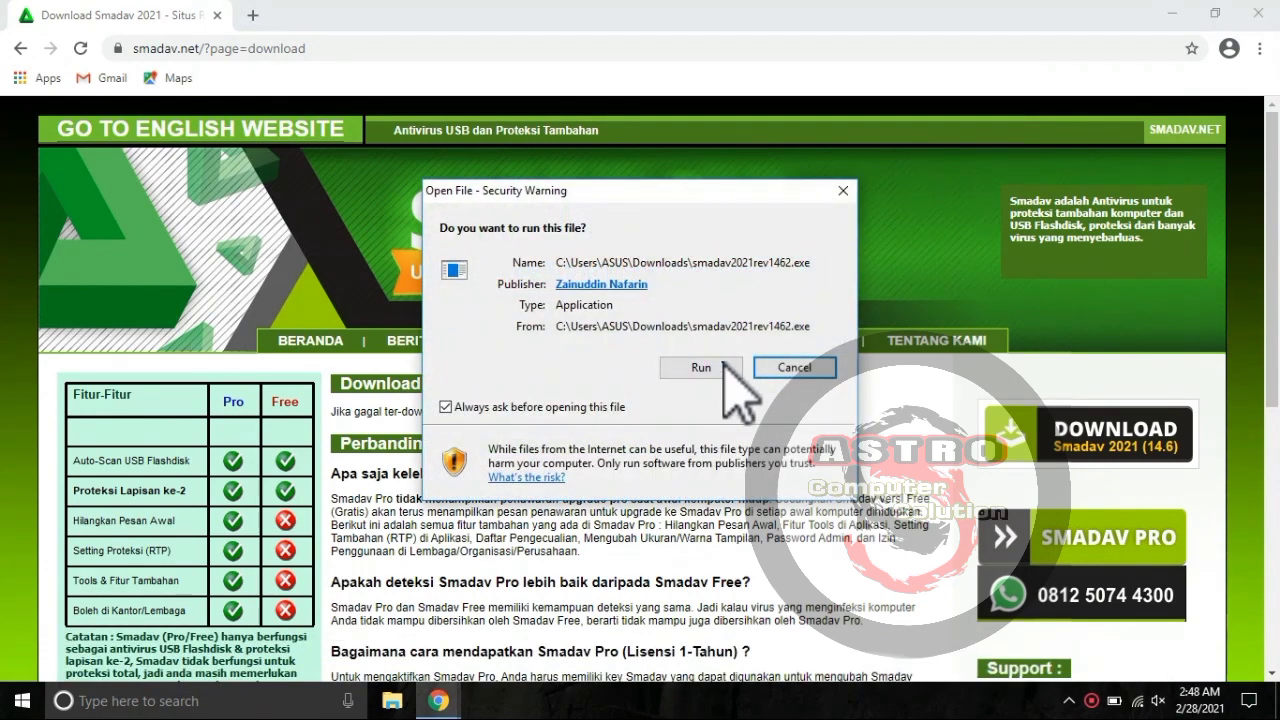
{"action": "left_click", "coordinate": [726, 374]}
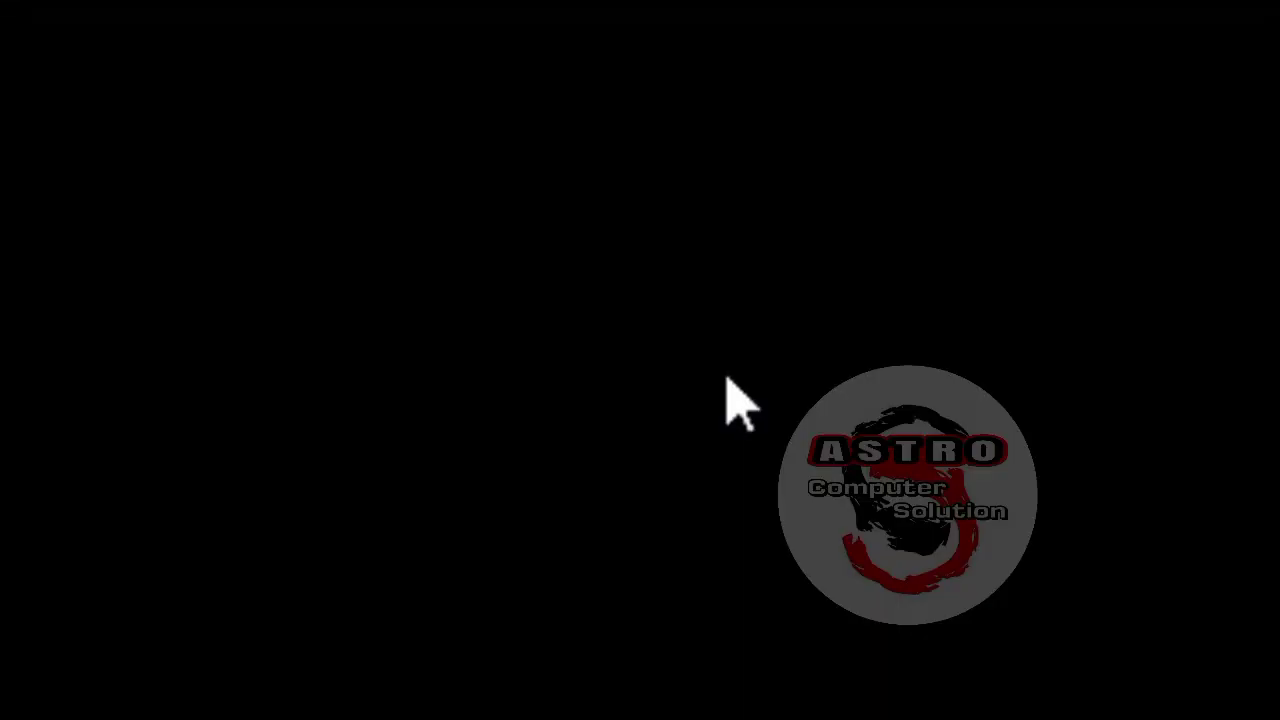
{"action": "left_click", "coordinate": [727, 380]}
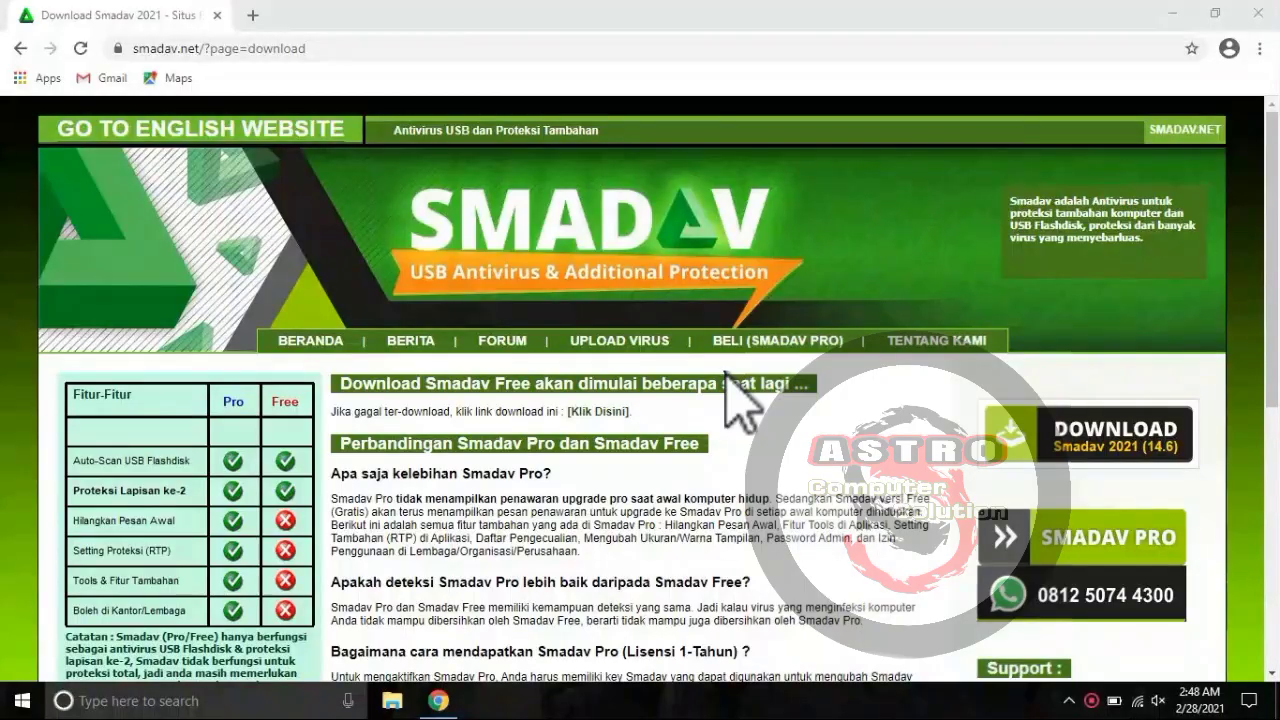
{"action": "left_click", "coordinate": [660, 390]}
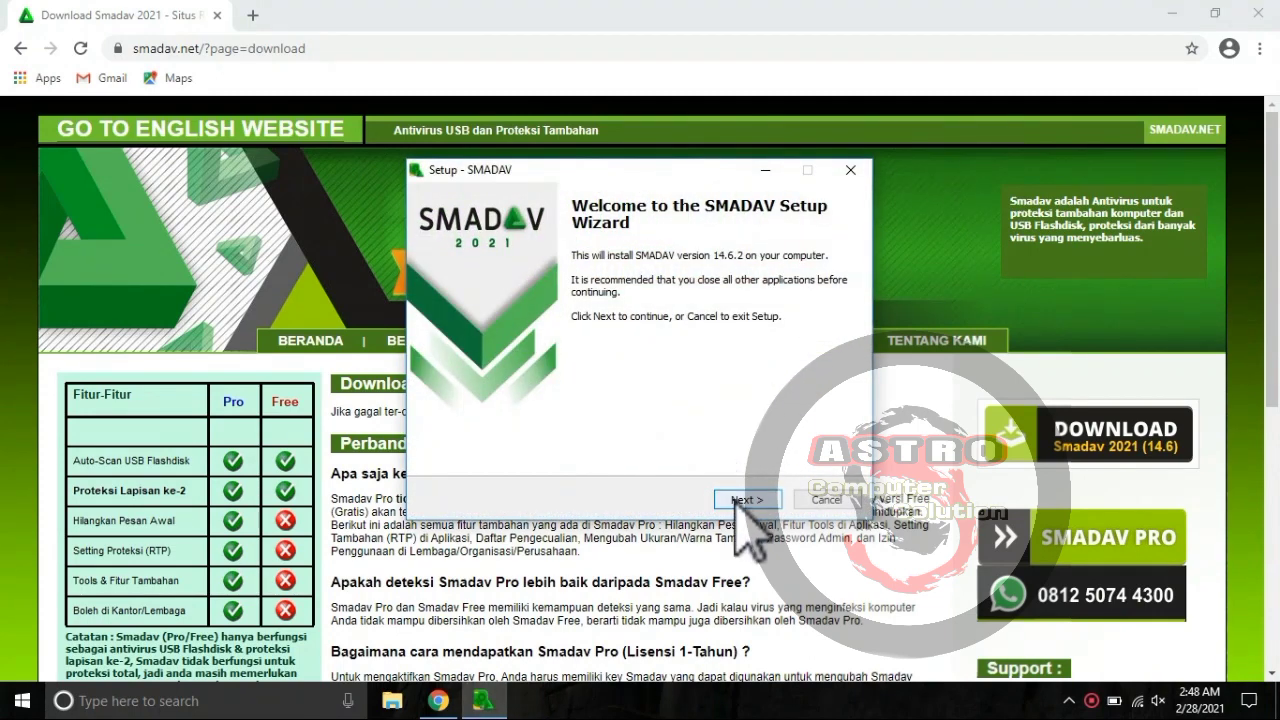
- Install SMADAV with the default setup options, keeping the desktop icon, and close the browser while it installs
{"action": "left_click", "coordinate": [740, 500]}
{"action": "left_click", "coordinate": [740, 500]}
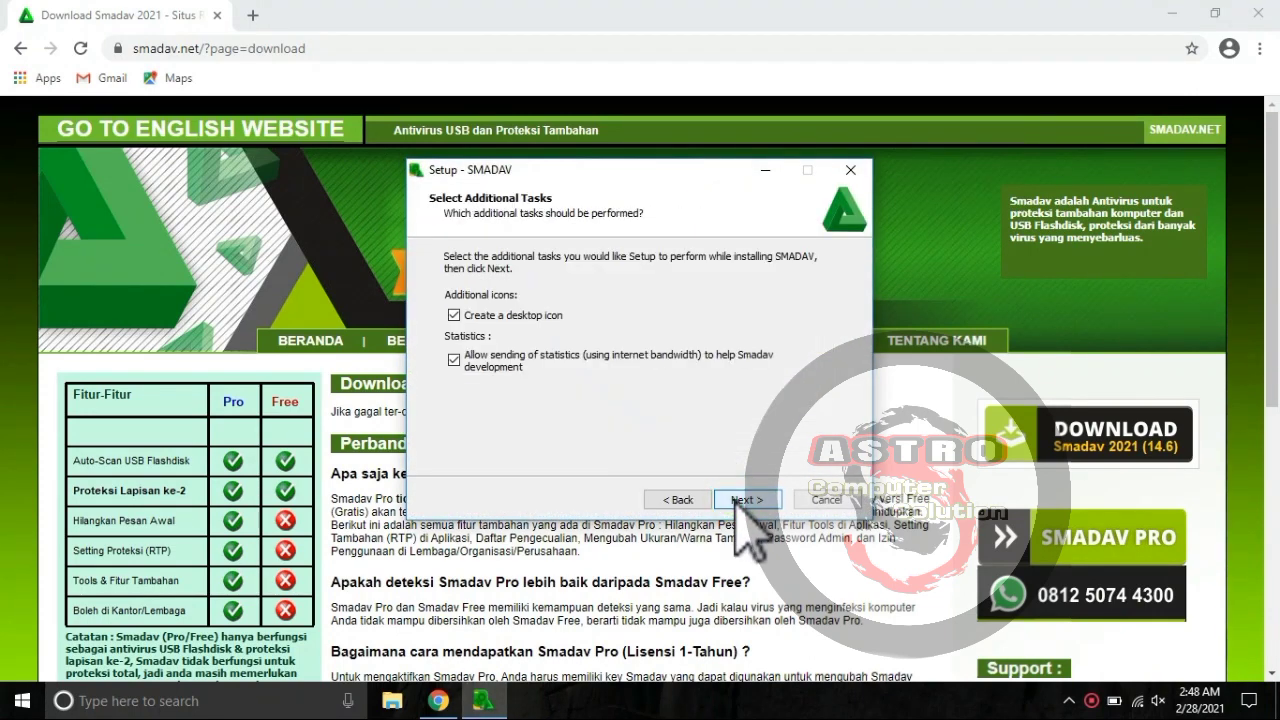
{"action": "left_click", "coordinate": [745, 500]}
{"action": "left_click", "coordinate": [745, 500]}
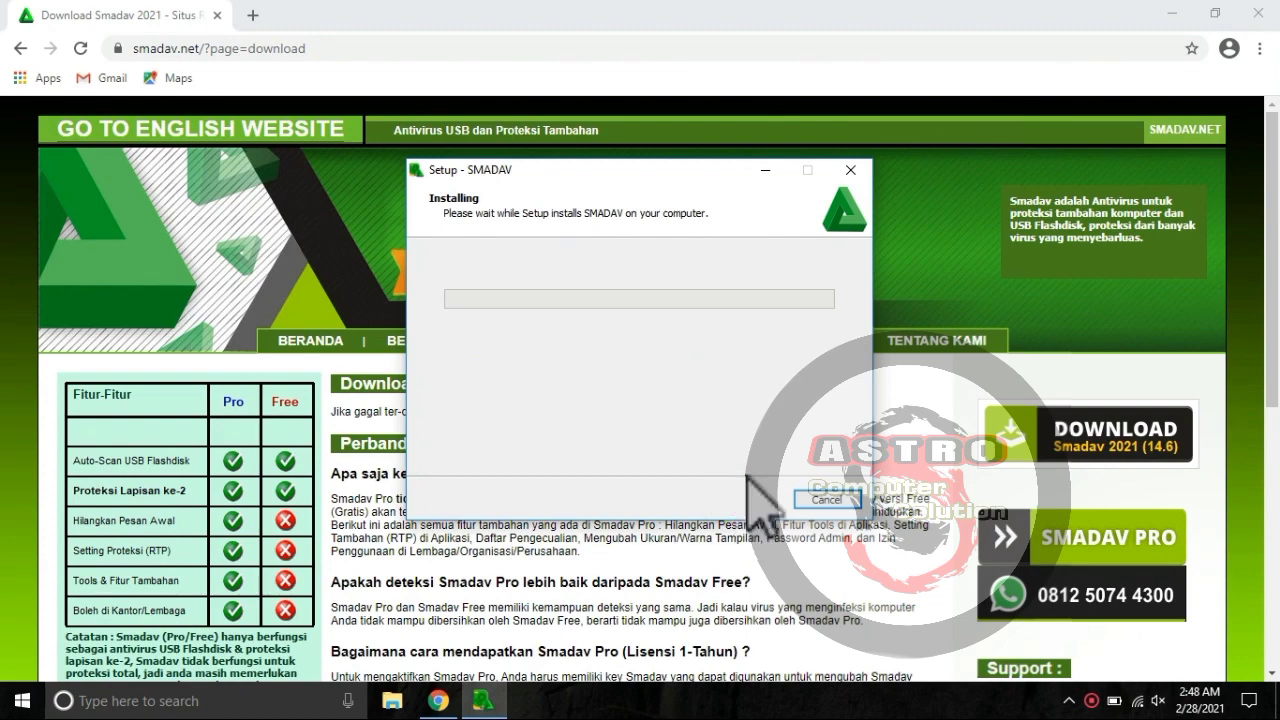
{"action": "left_click", "coordinate": [1258, 13]}
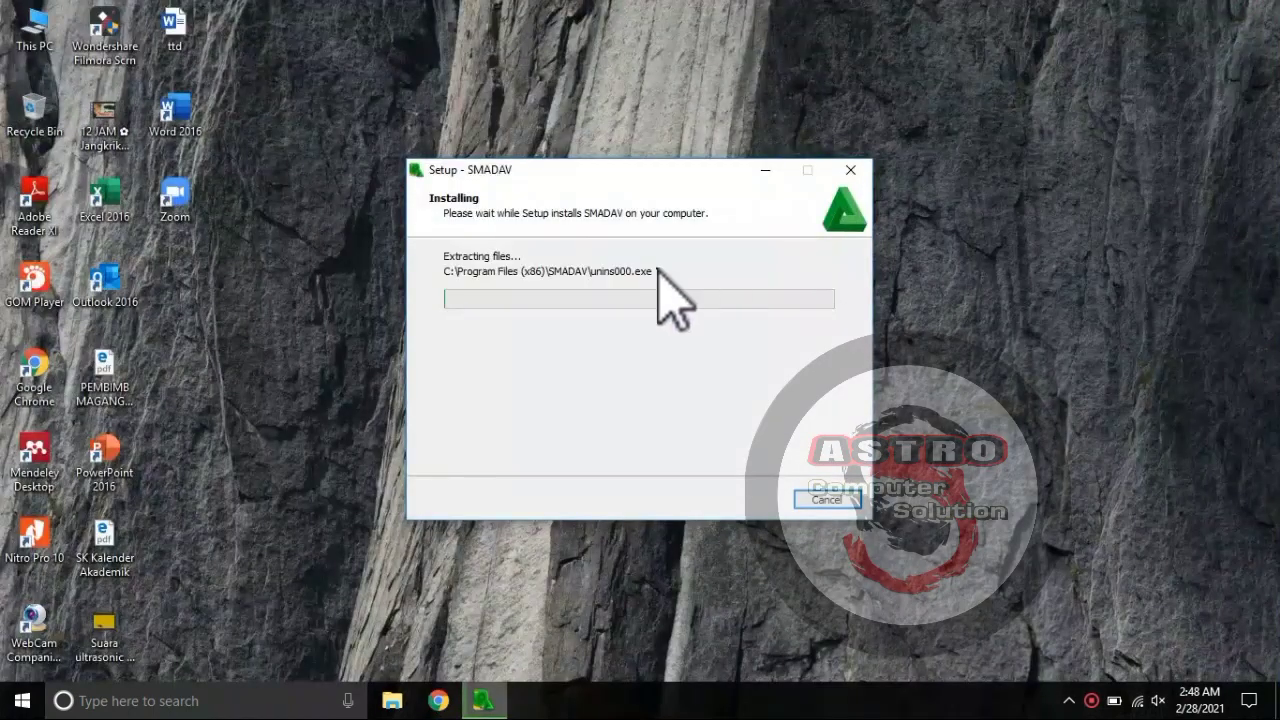
{"action": "left_click_drag", "start_coordinate": [643, 163], "coordinate": [650, 46]}
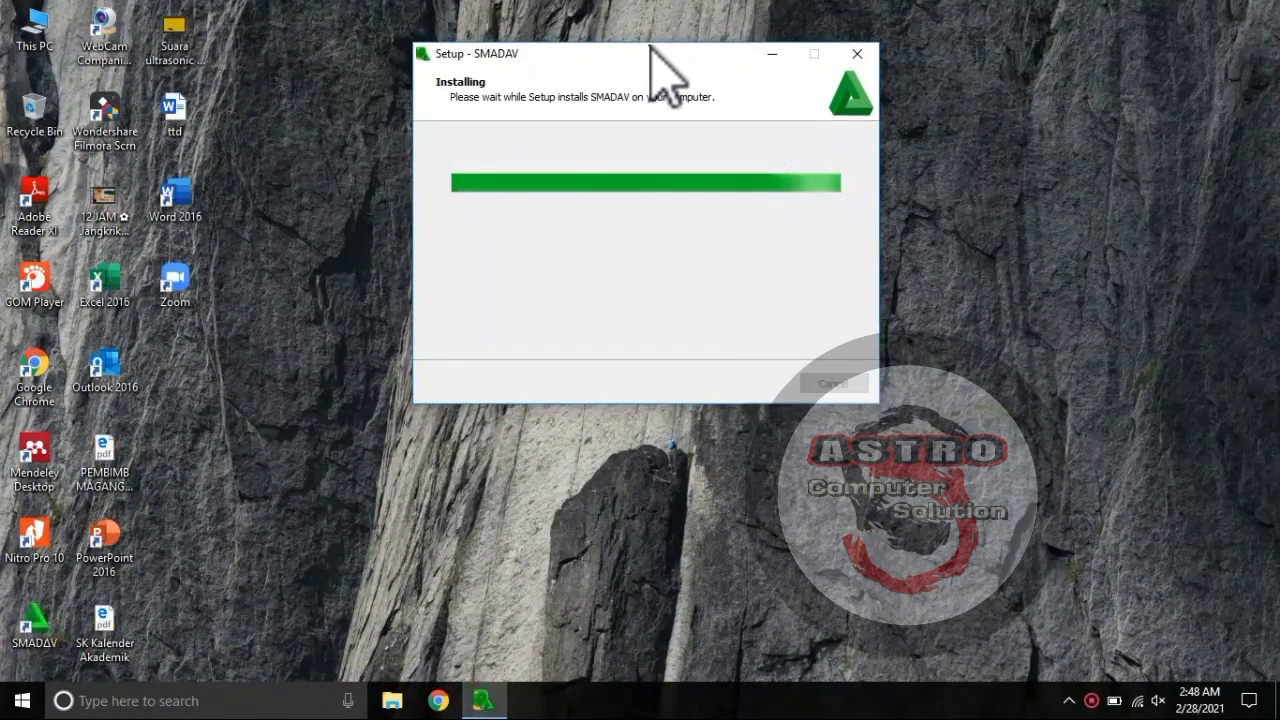
- Close the Smadav main window and its information notice, and finish the SMADAV setup wizard without launching the program
{"action": "left_click", "coordinate": [750, 383]}
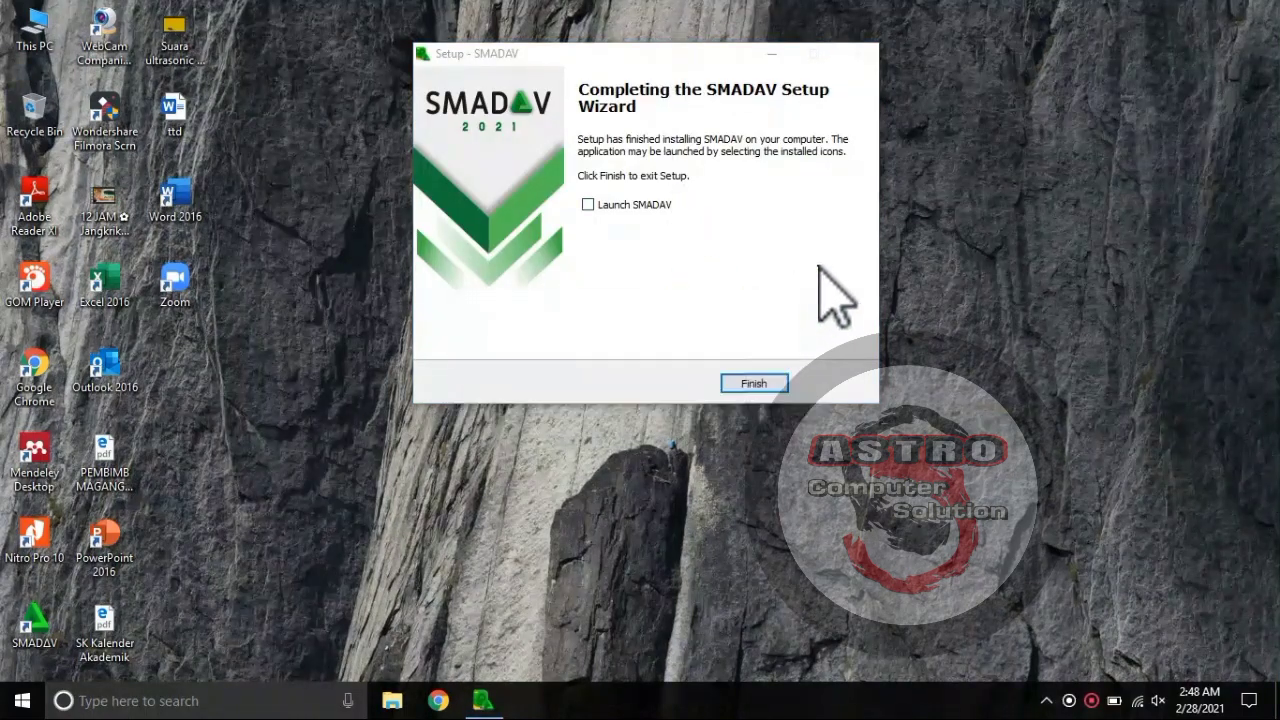
{"action": "left_click", "coordinate": [755, 383]}
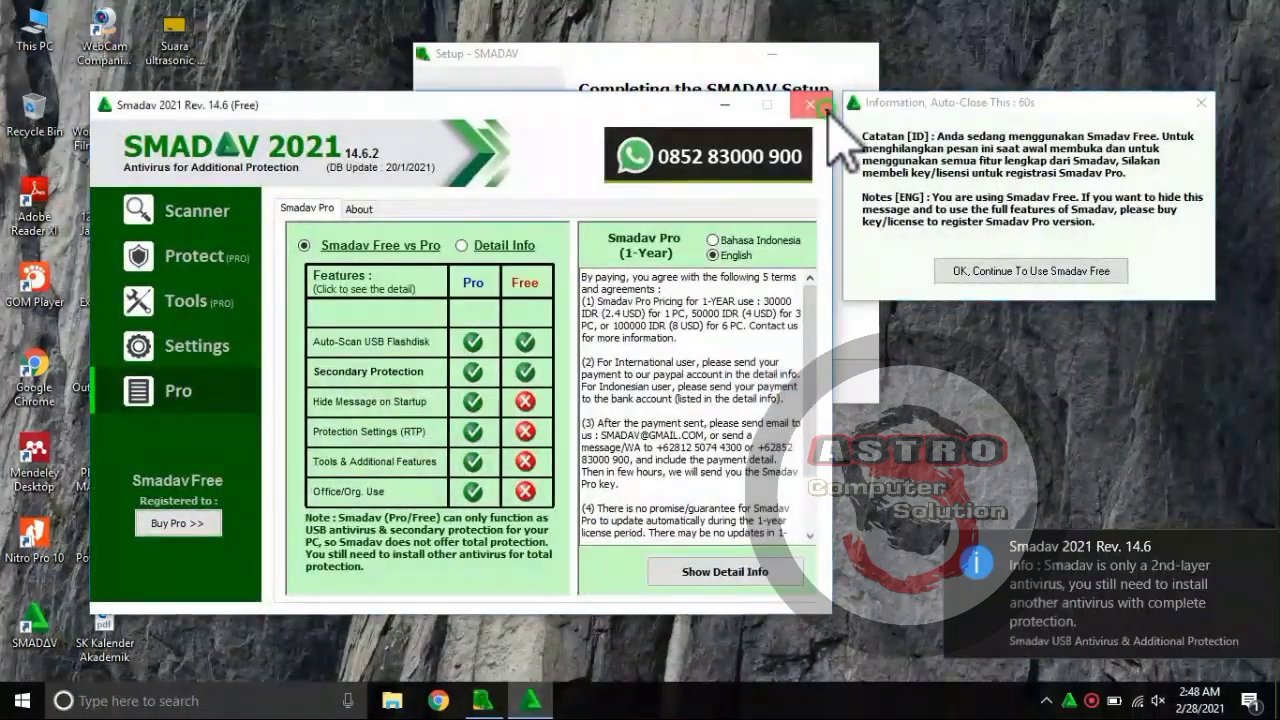
{"action": "left_click", "coordinate": [812, 105]}
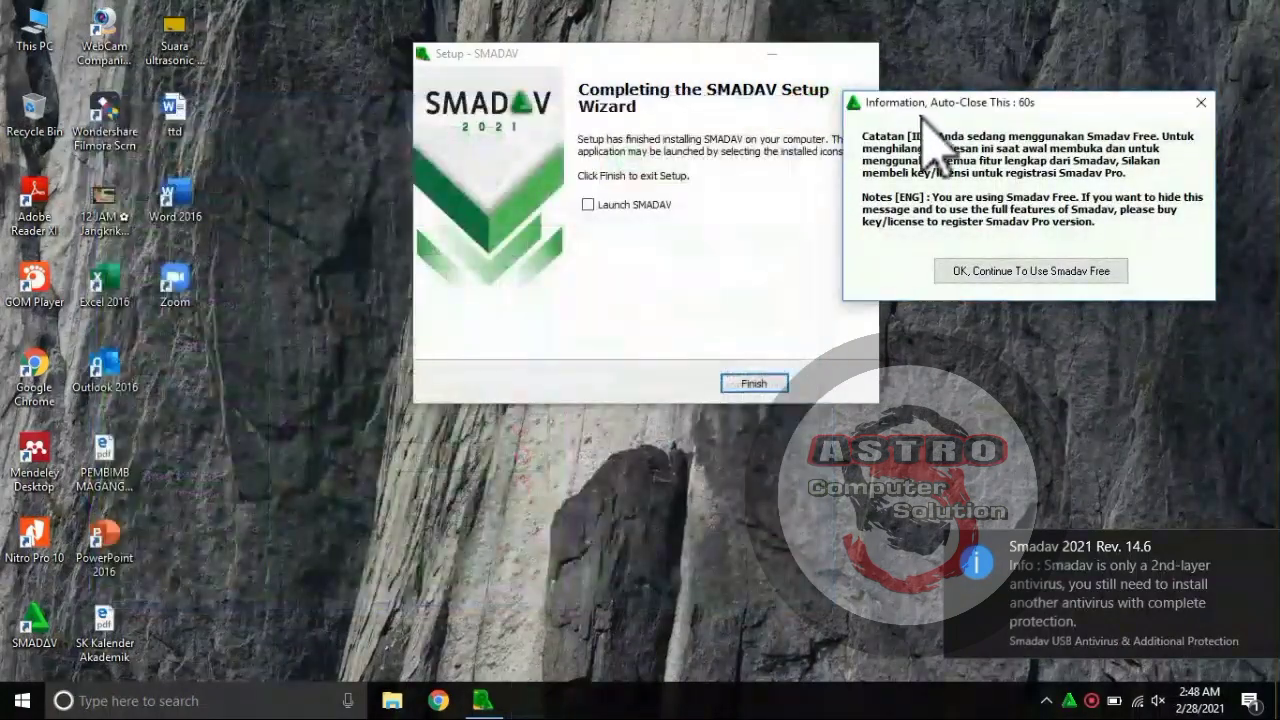
{"action": "left_click", "coordinate": [1201, 103]}
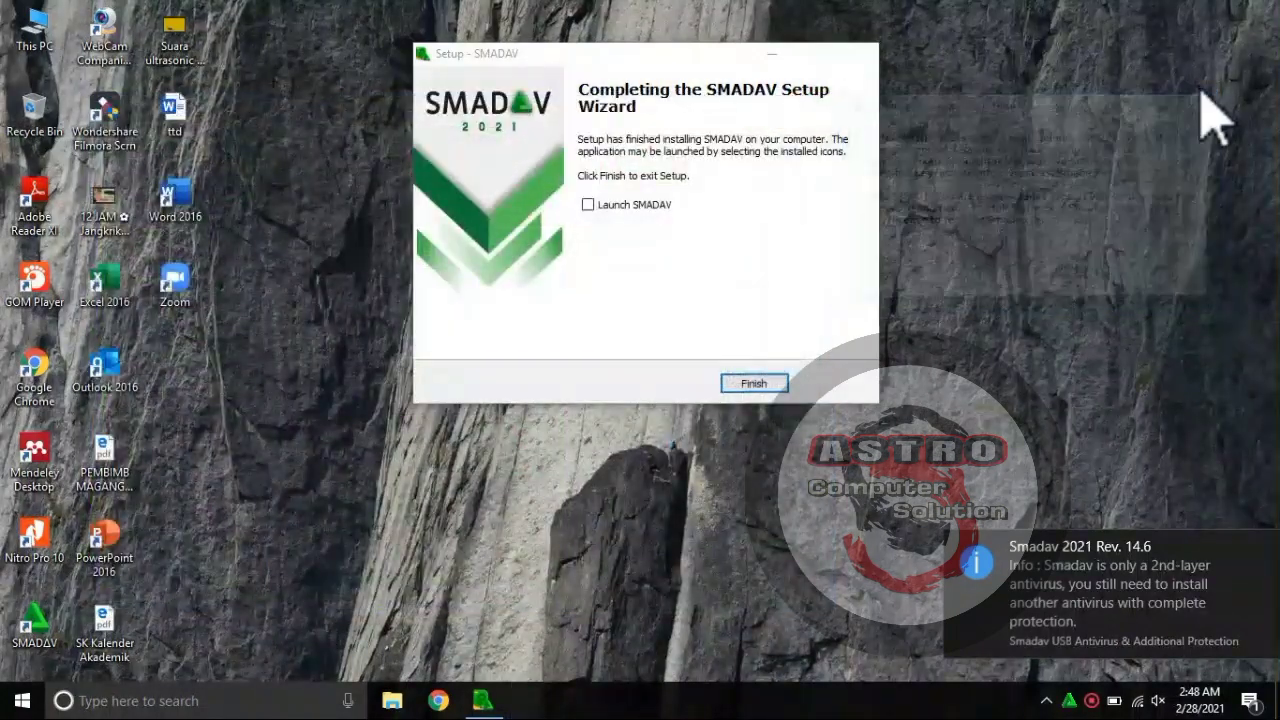
{"action": "left_click", "coordinate": [760, 385]}
{"action": "right_click", "coordinate": [857, 371]}
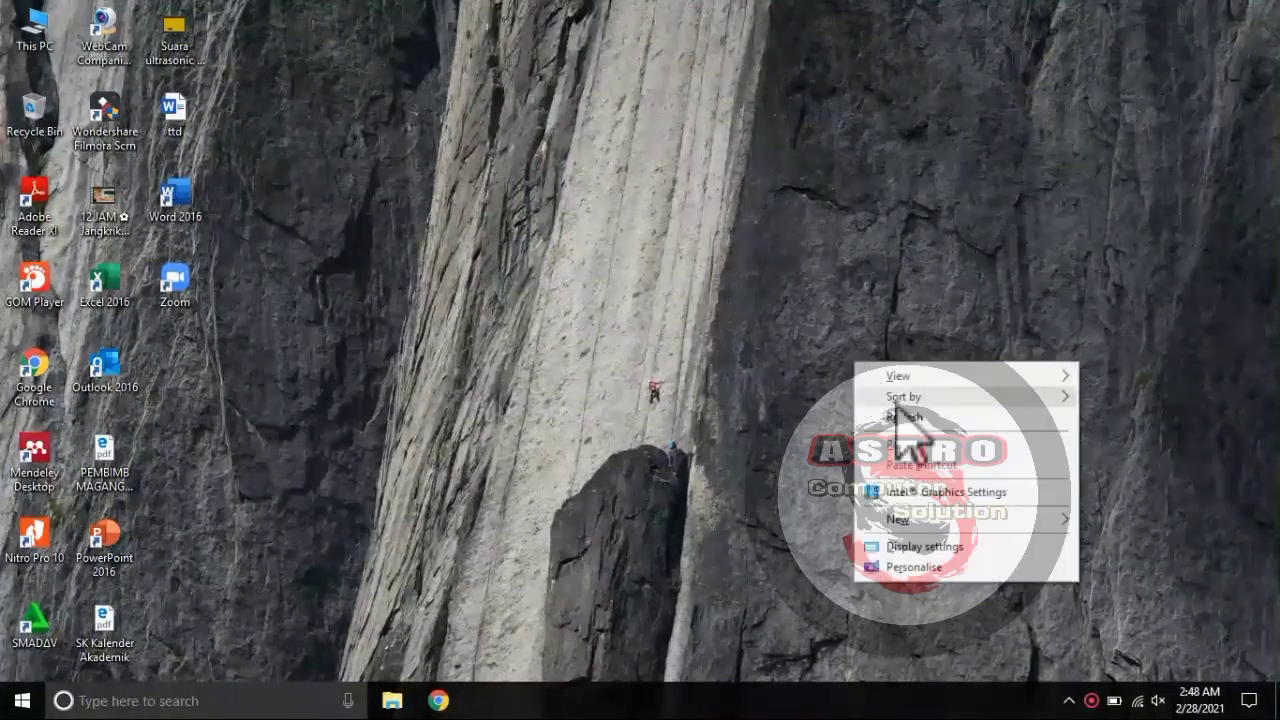
{"action": "left_click", "coordinate": [910, 415]}
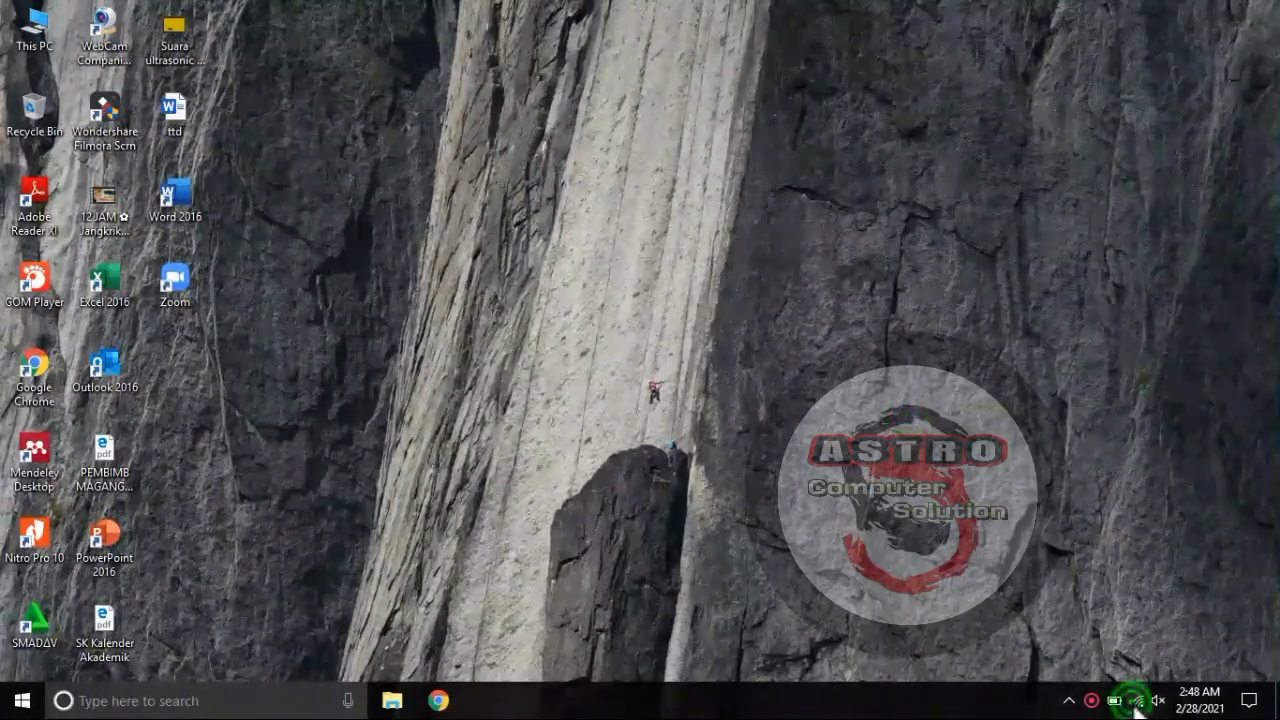
- Disconnect the computer from the Siwowedan WiFi network and close the network list
{"action": "left_click", "coordinate": [1134, 700]}
{"action": "left_click", "coordinate": [1145, 195]}
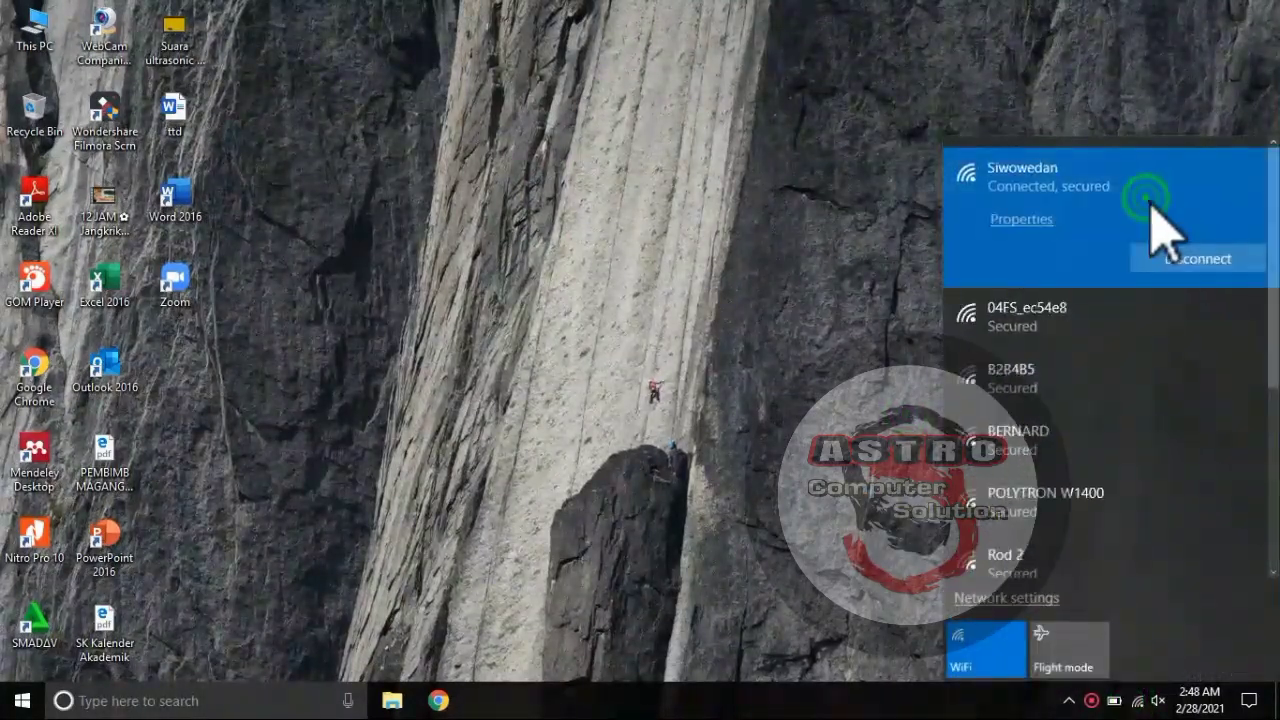
{"action": "left_click", "coordinate": [1190, 265]}
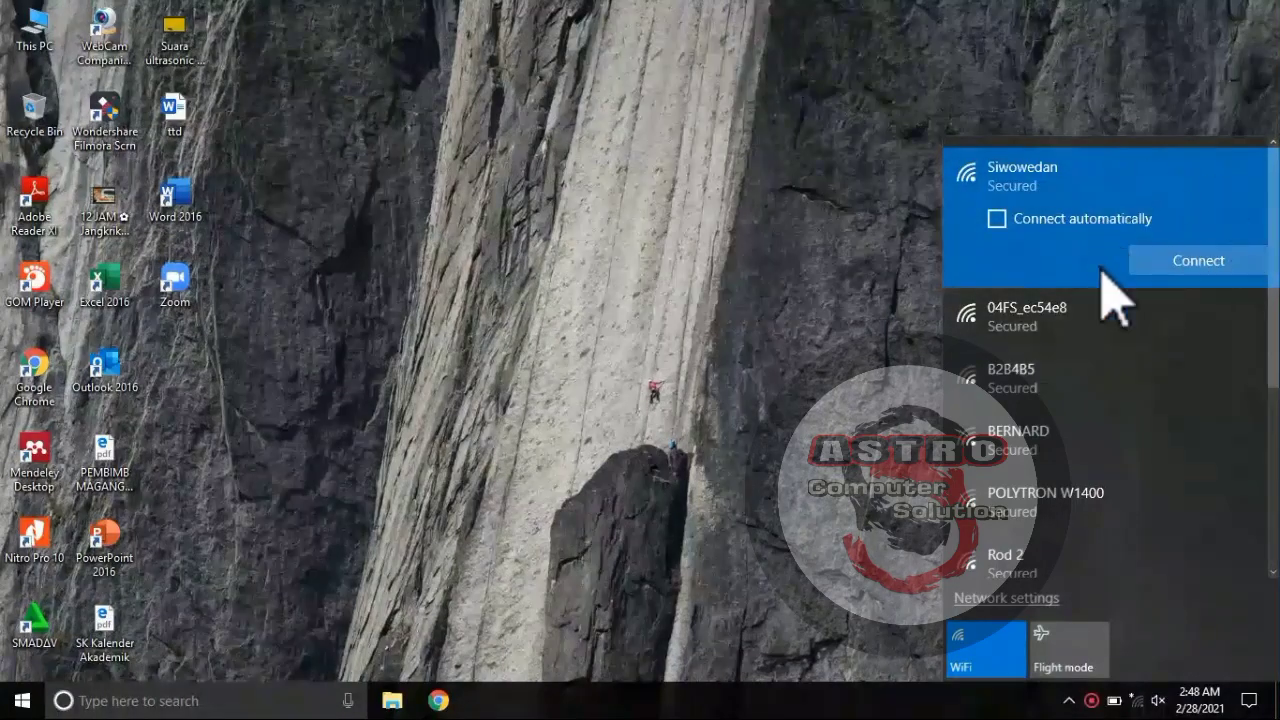
{"action": "left_click", "coordinate": [720, 240]}
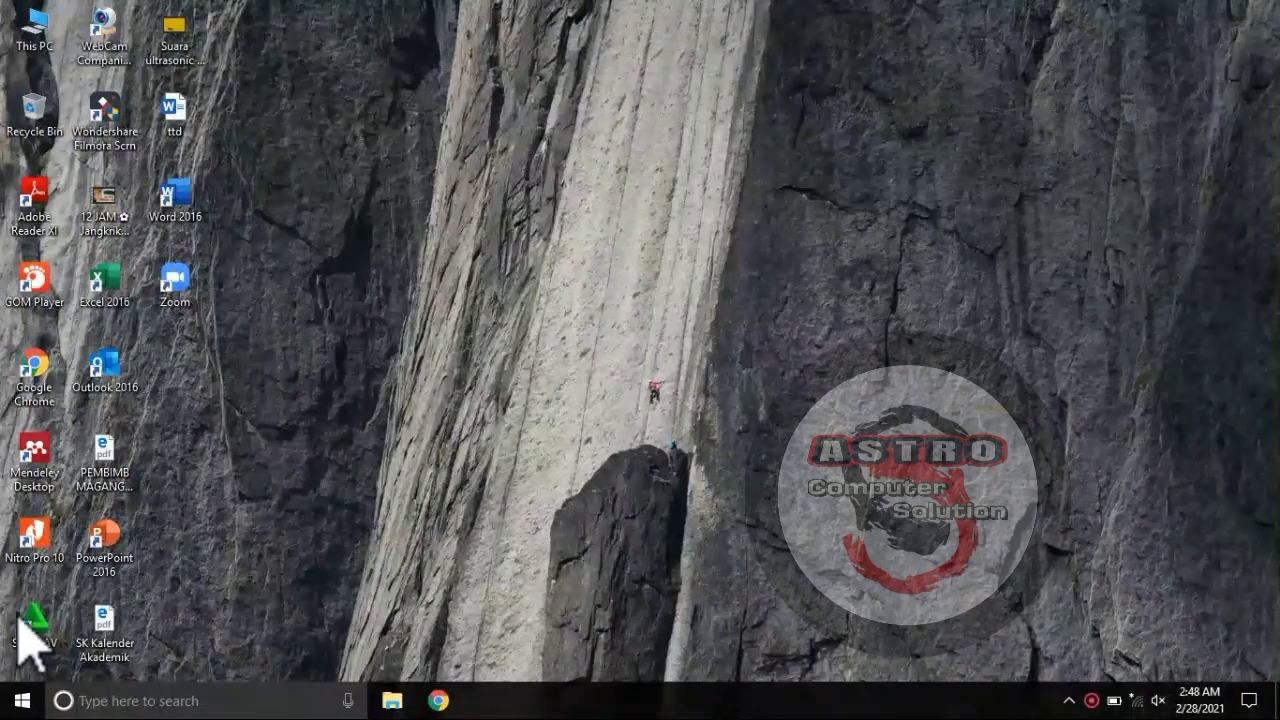
- Quick-format USB drive F: as FAT32 with the volume label ASTRO, and check the drive's contents
{"action": "left_click", "coordinate": [392, 700]}
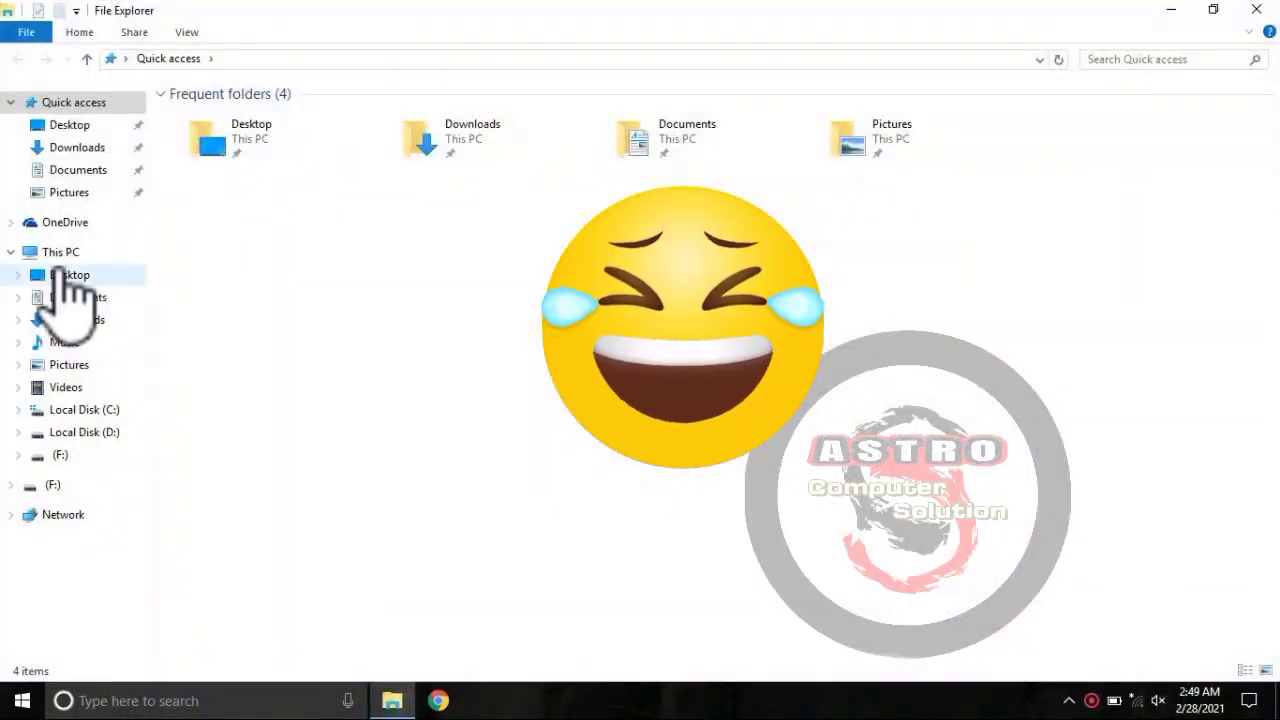
{"action": "left_click", "coordinate": [60, 252]}
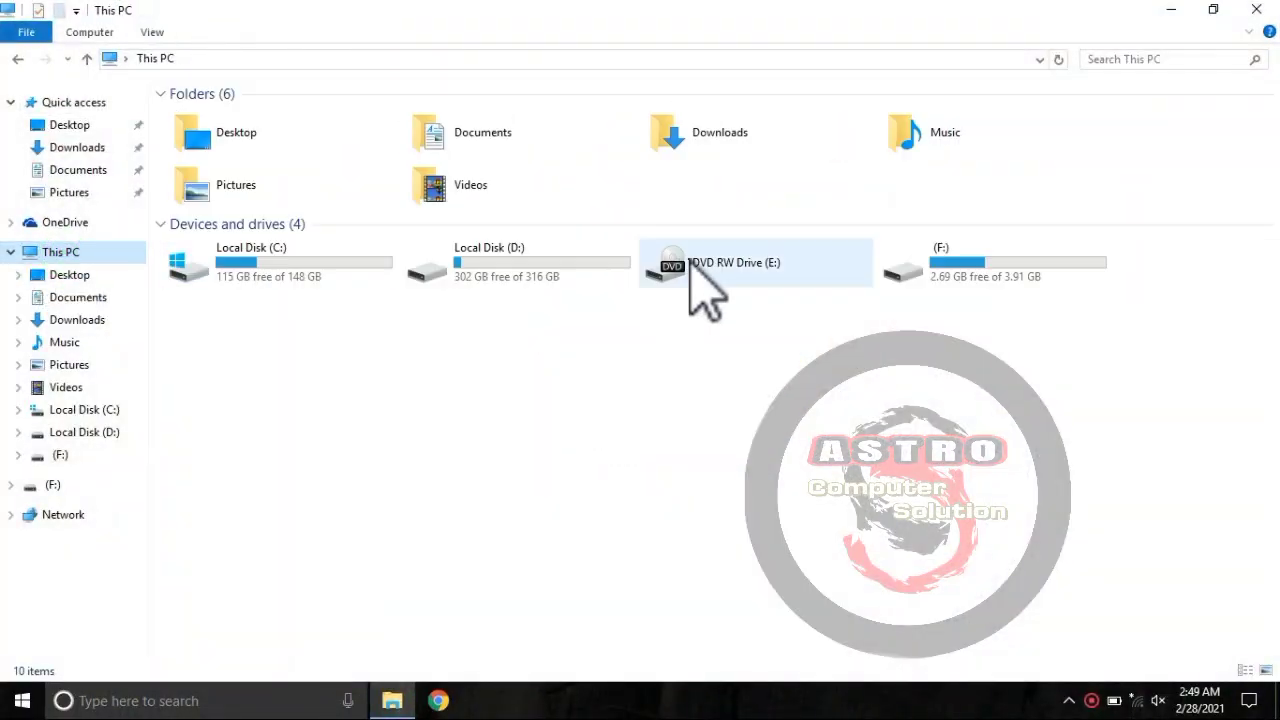
{"action": "left_click", "coordinate": [962, 270]}
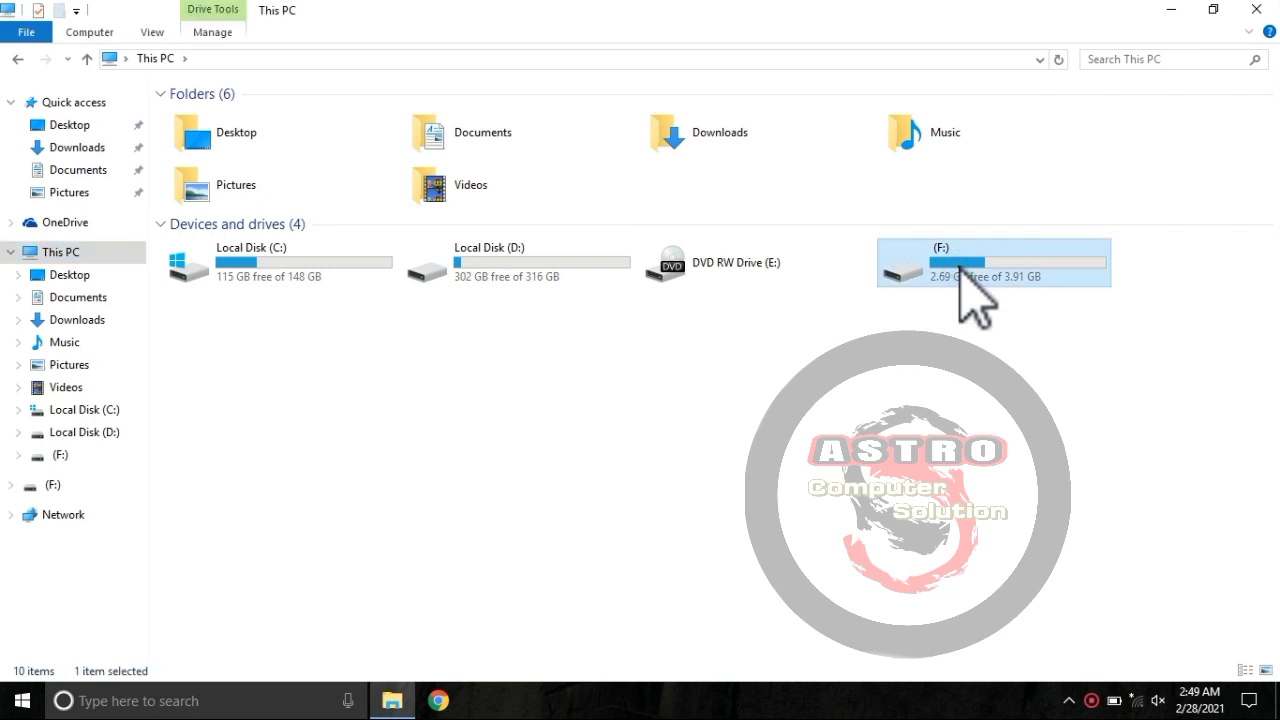
{"action": "right_click", "coordinate": [962, 270]}
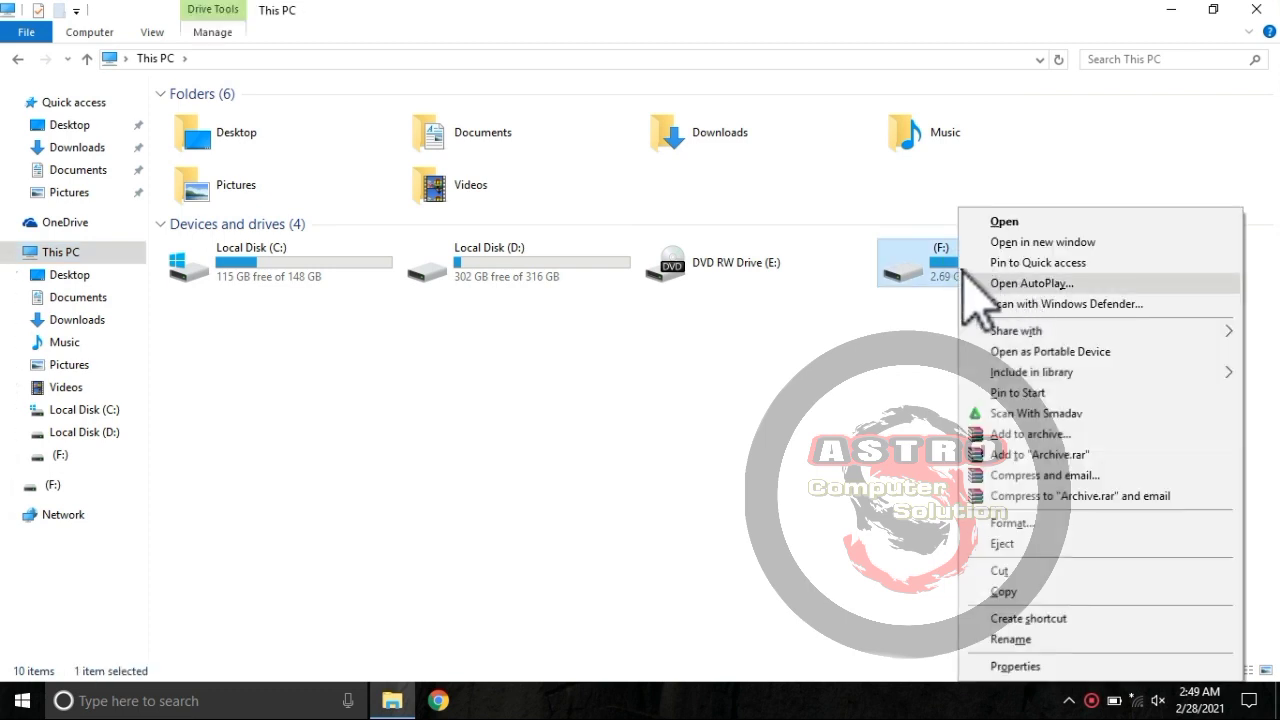
{"action": "left_click", "coordinate": [1062, 524]}
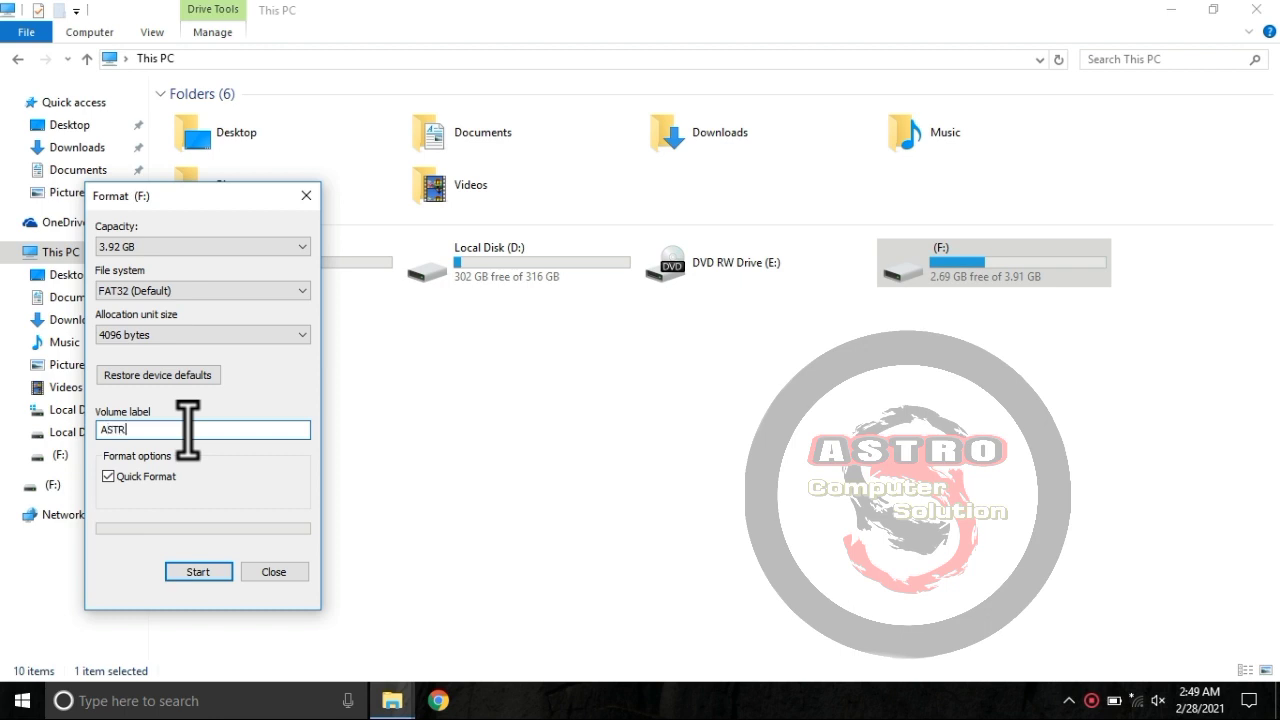
{"action": "left_click", "coordinate": [220, 571]}
{"action": "left_click", "coordinate": [680, 352]}
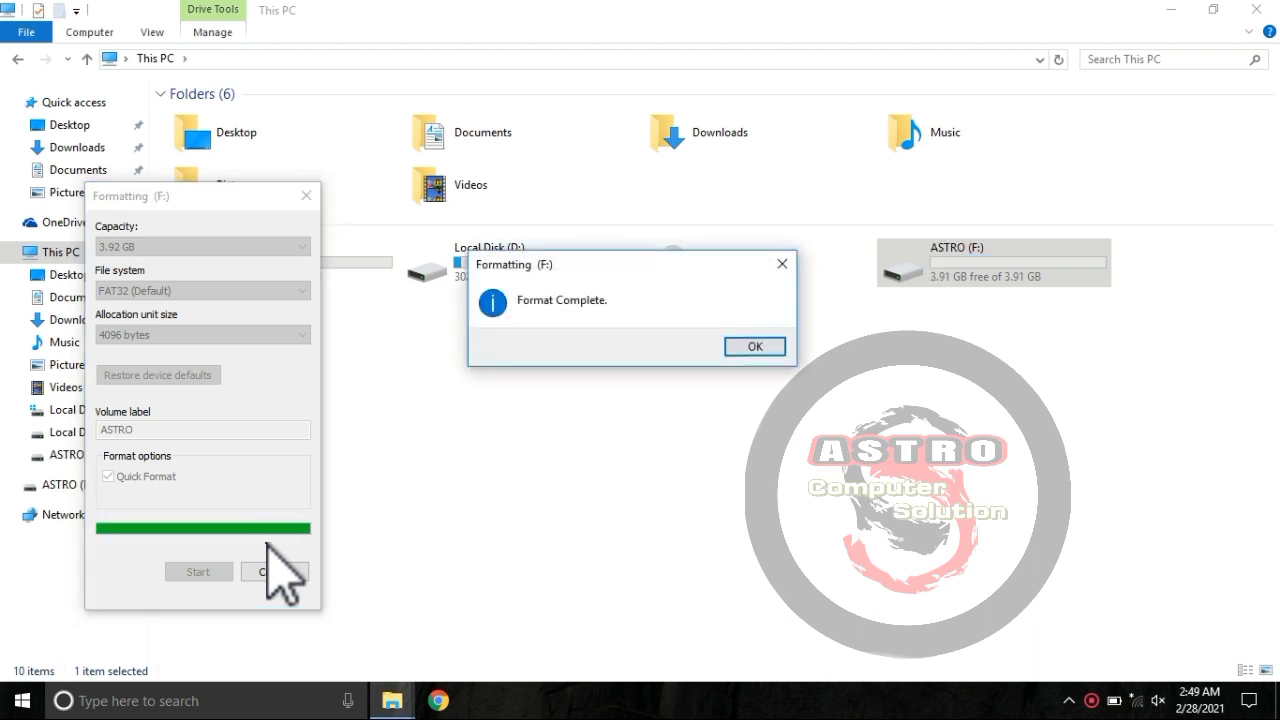
{"action": "left_click", "coordinate": [766, 349]}
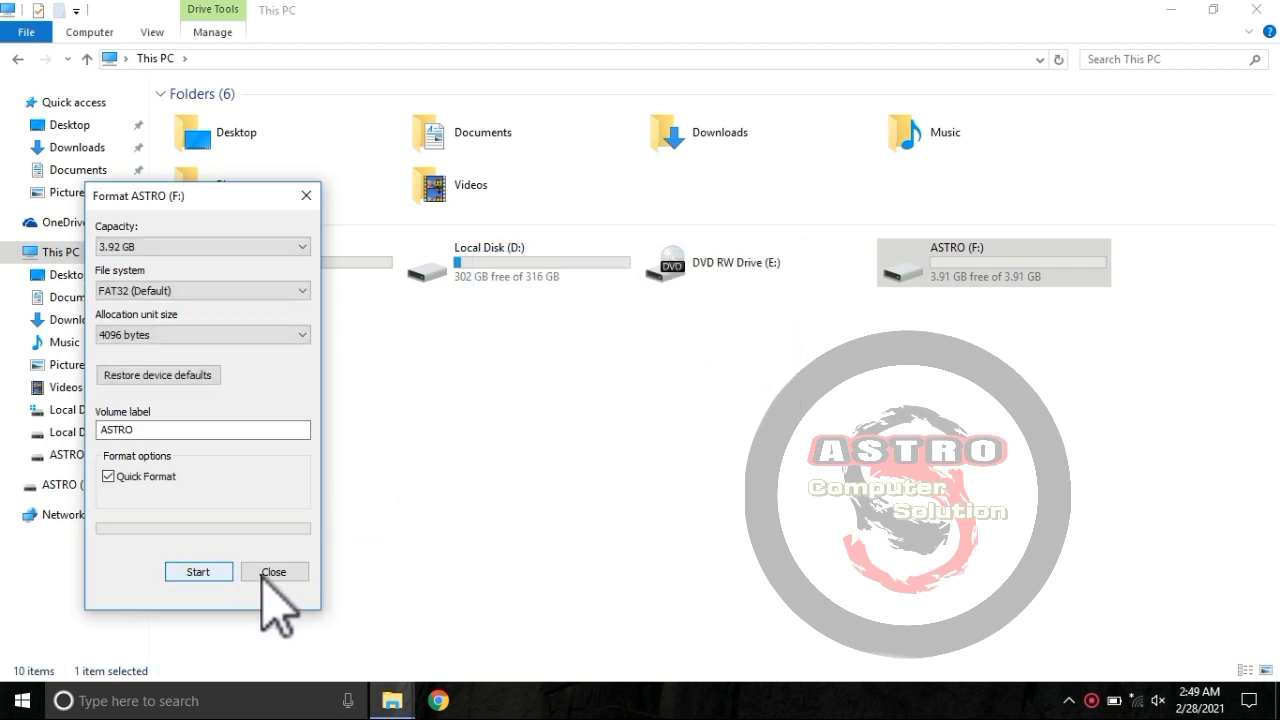
{"action": "left_click", "coordinate": [266, 575]}
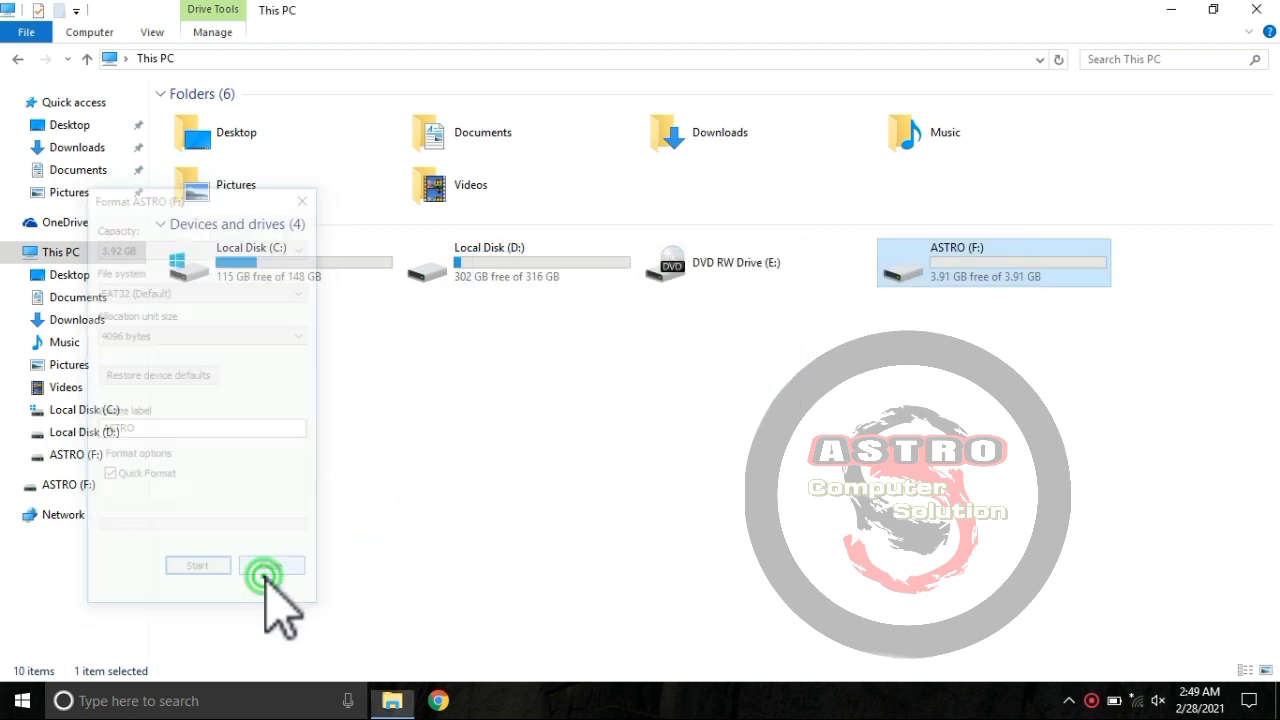
{"action": "double_click", "coordinate": [1082, 271]}
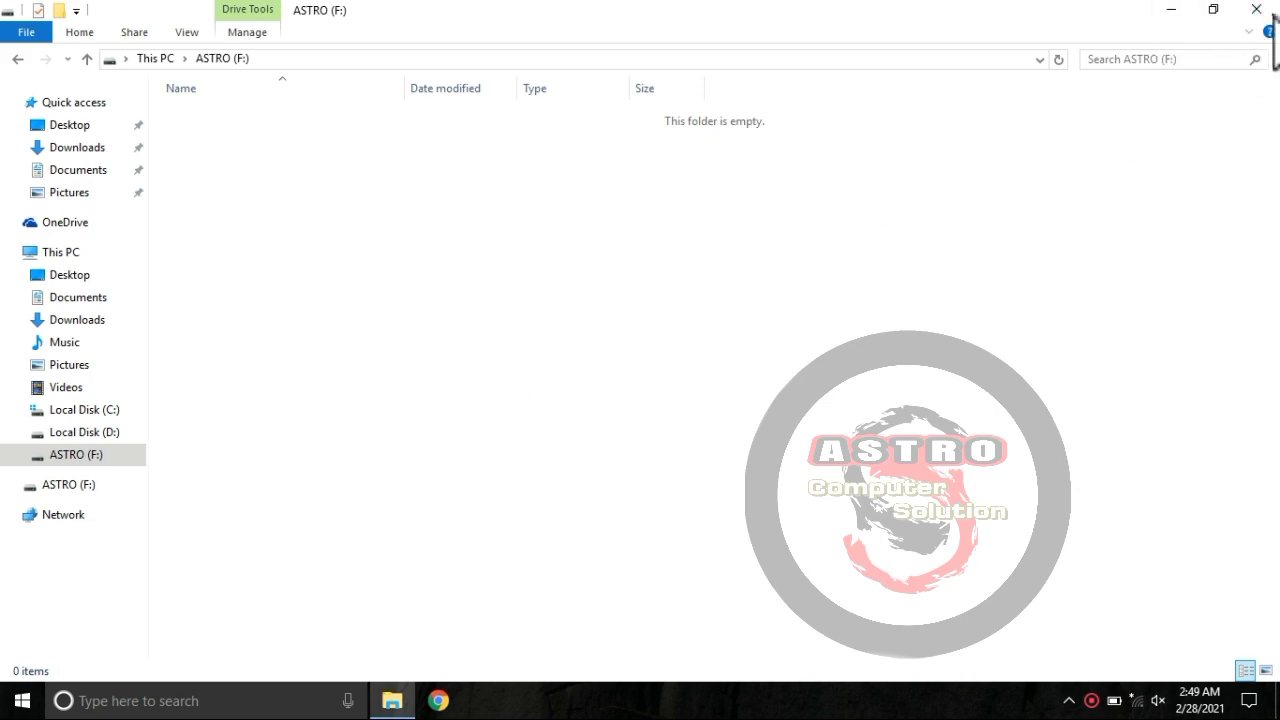
{"action": "left_click", "coordinate": [1256, 9]}
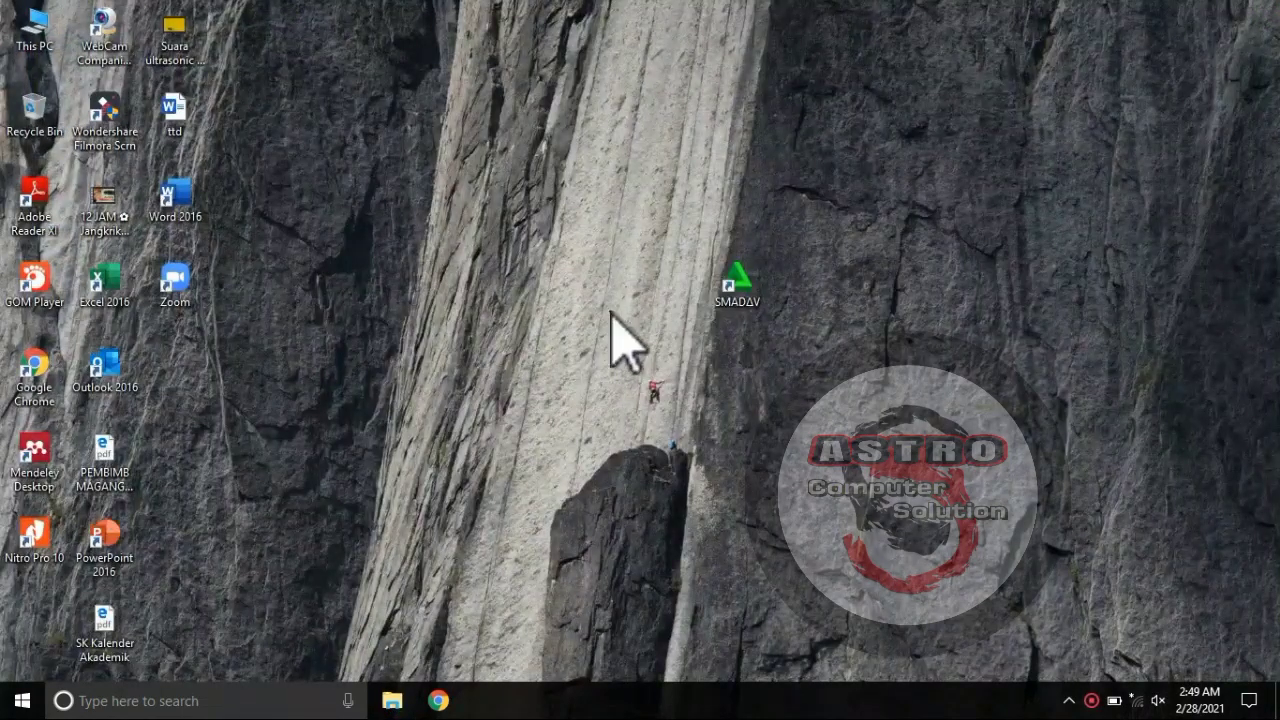
- Run SMADAV from its desktop shortcut as administrator, allow it to start, and dismiss the information notice
{"action": "right_click", "coordinate": [755, 320]}
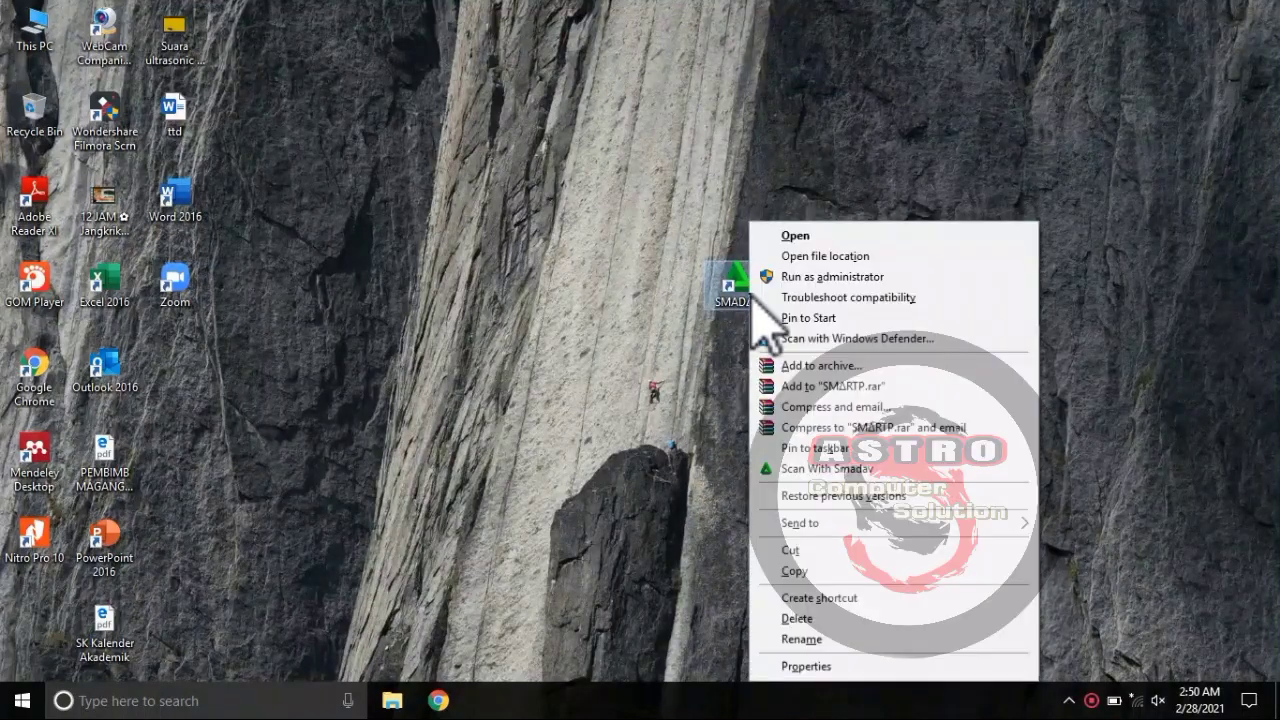
{"action": "left_click", "coordinate": [877, 278]}
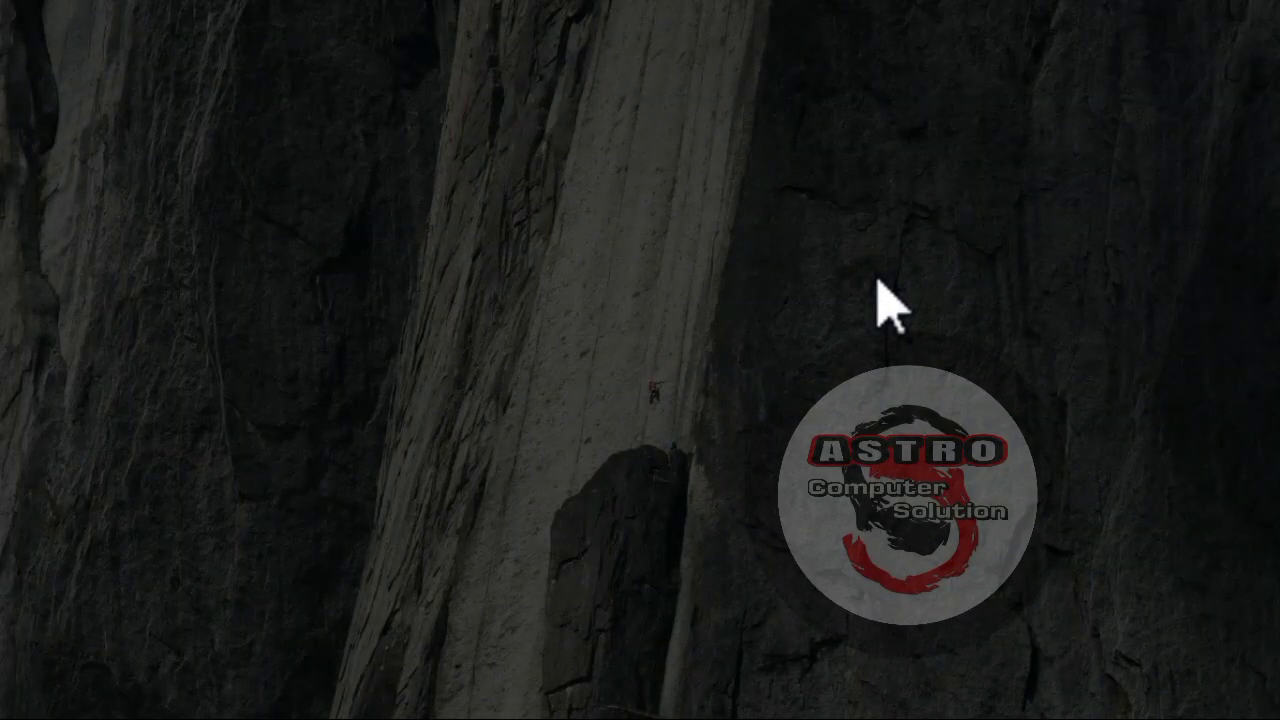
{"action": "left_click", "coordinate": [663, 423]}
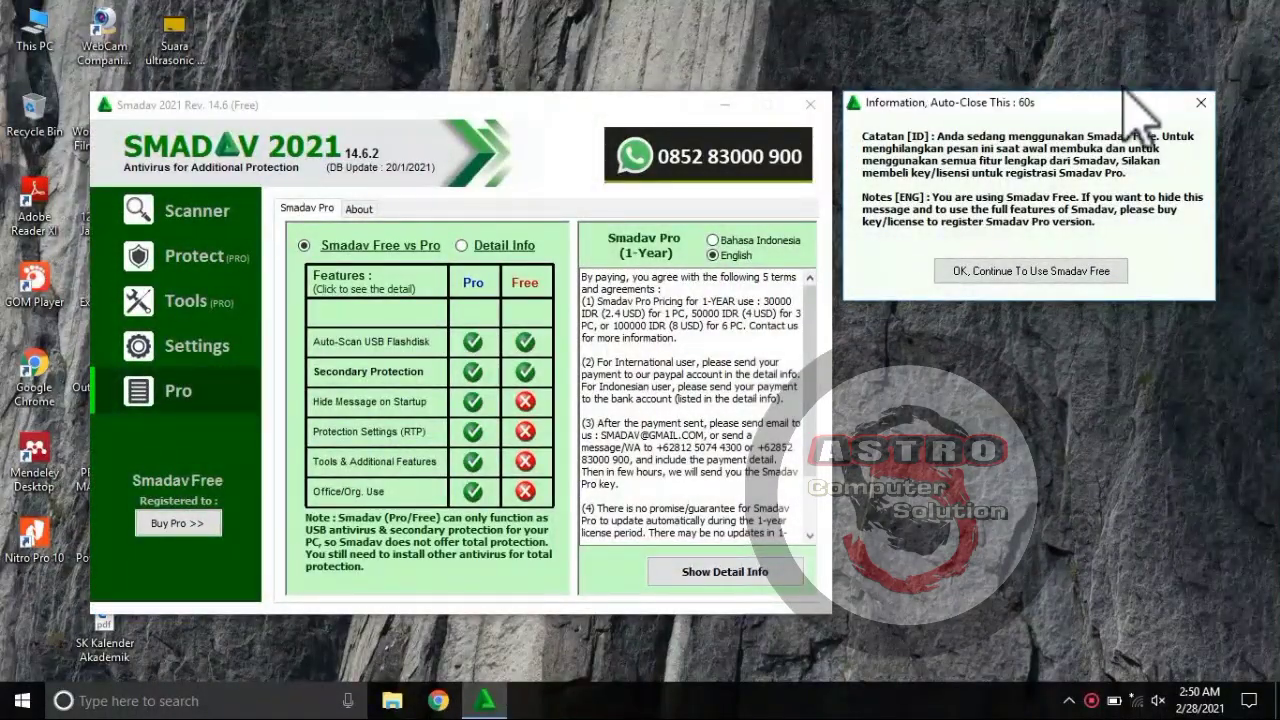
{"action": "left_click", "coordinate": [1200, 104]}
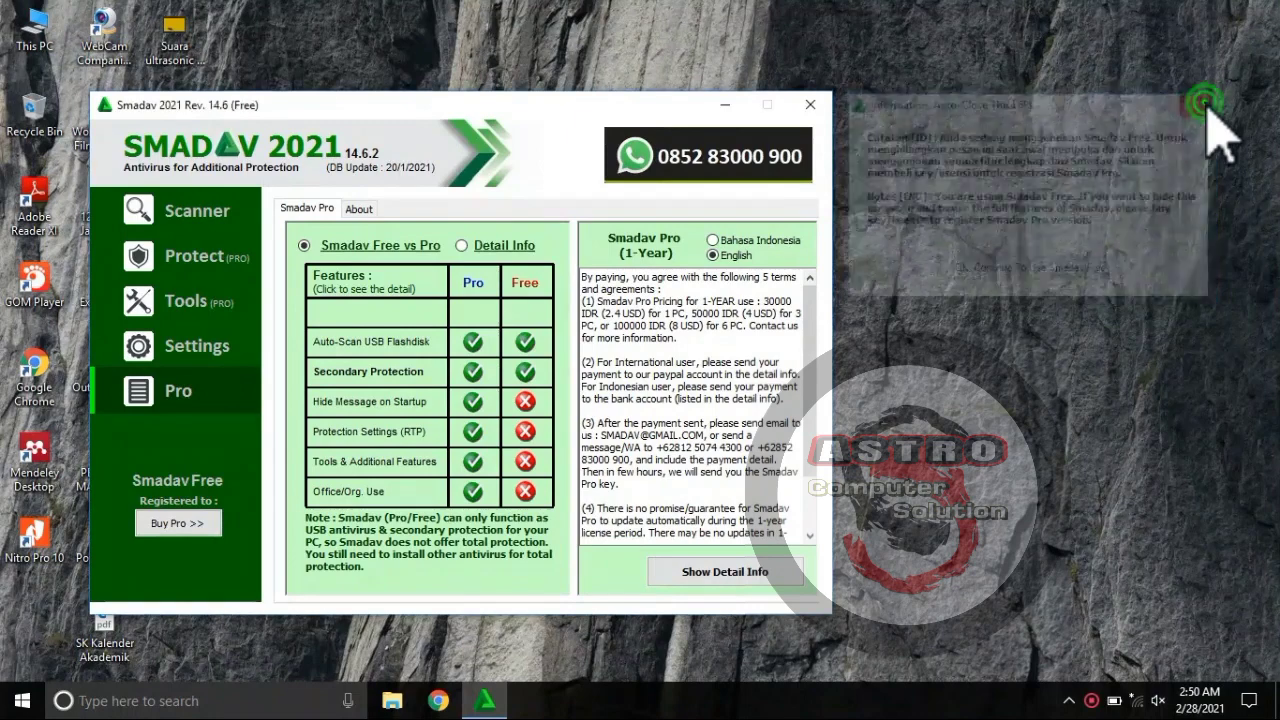
- Lock the ASTRO (F:) drive with the Smad-Lock (Immunize) tool and dismiss the Smadav Free notices
{"action": "left_click", "coordinate": [236, 308]}
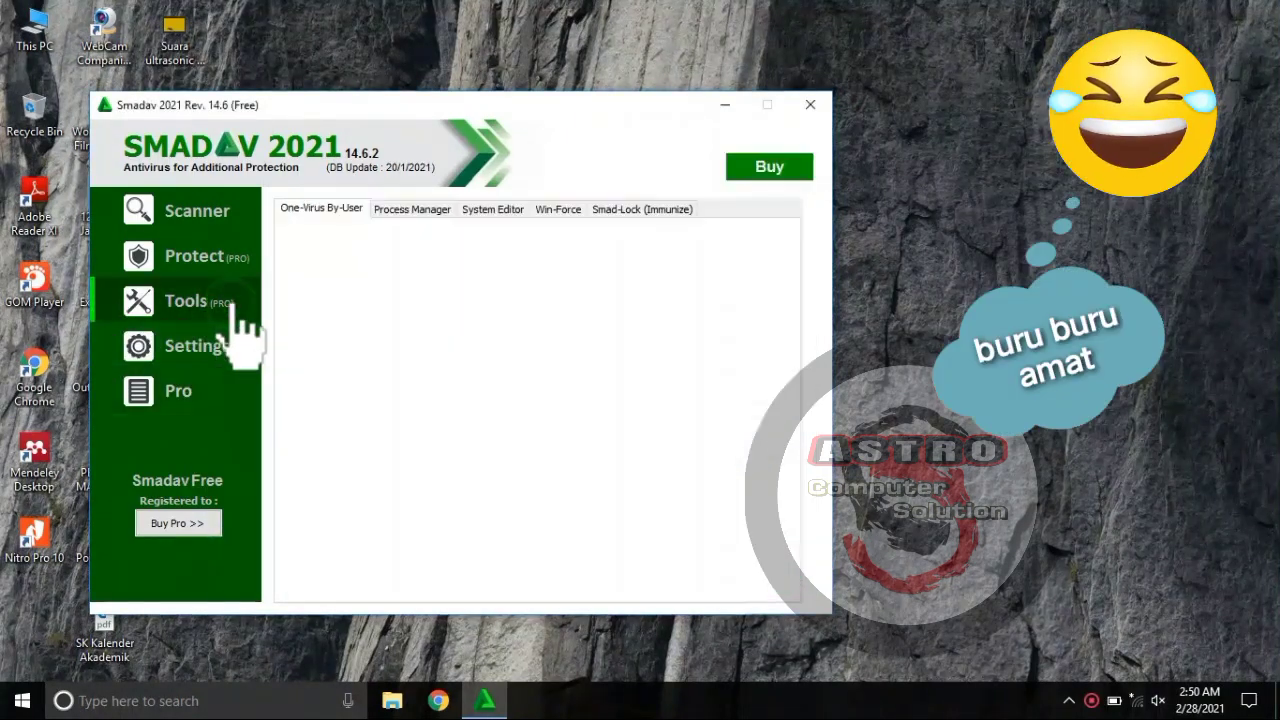
{"action": "left_click", "coordinate": [642, 209]}
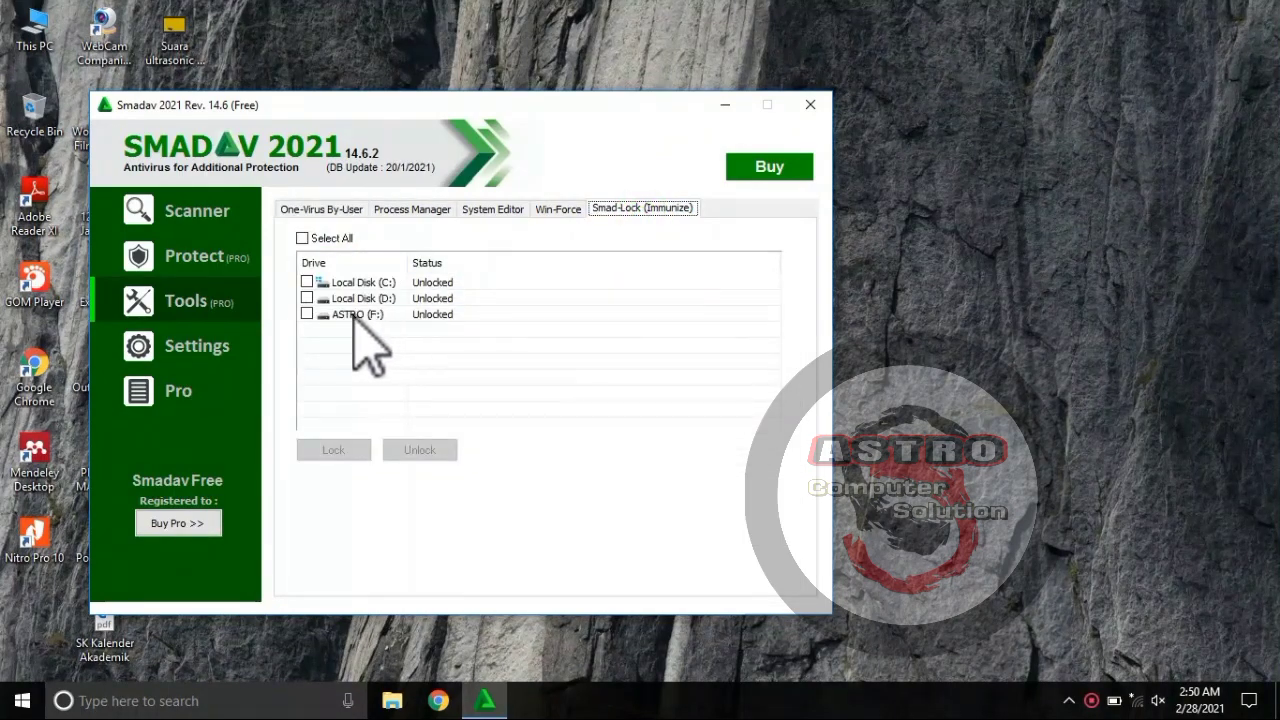
{"action": "left_click", "coordinate": [306, 314]}
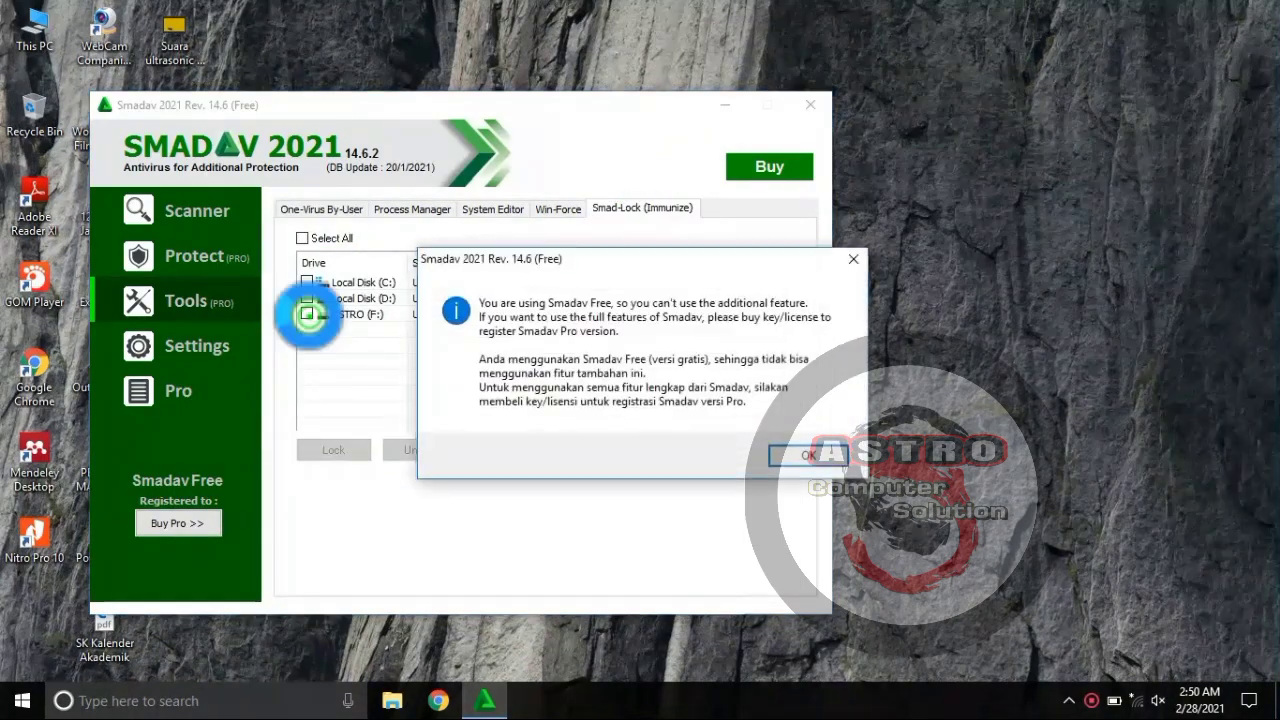
{"action": "left_click", "coordinate": [800, 486]}
{"action": "left_click", "coordinate": [200, 300]}
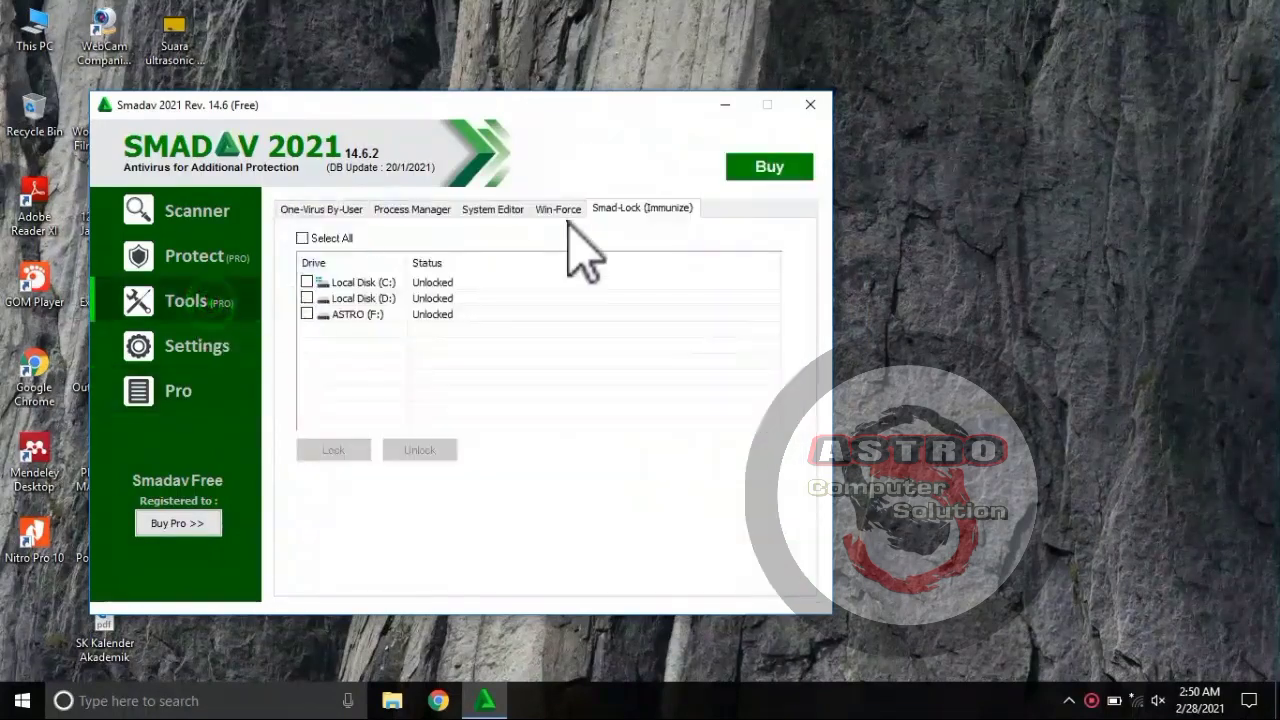
{"action": "left_click", "coordinate": [307, 315]}
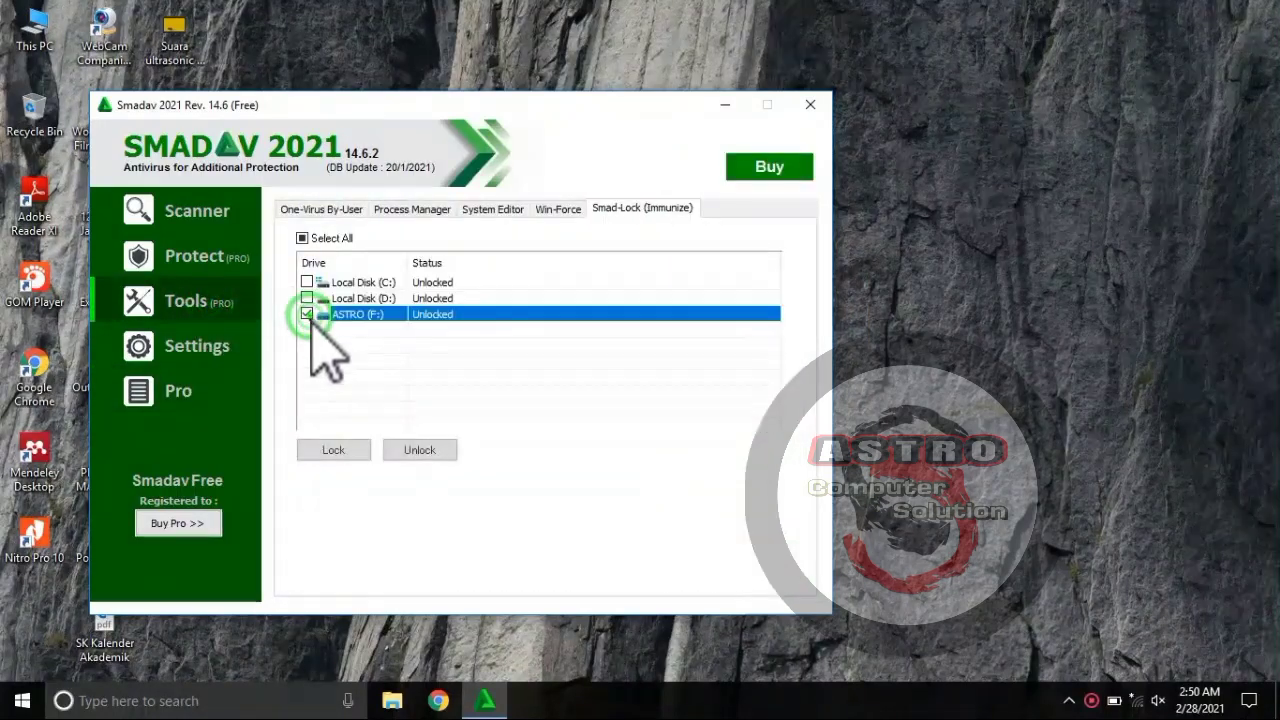
{"action": "left_click", "coordinate": [336, 452]}
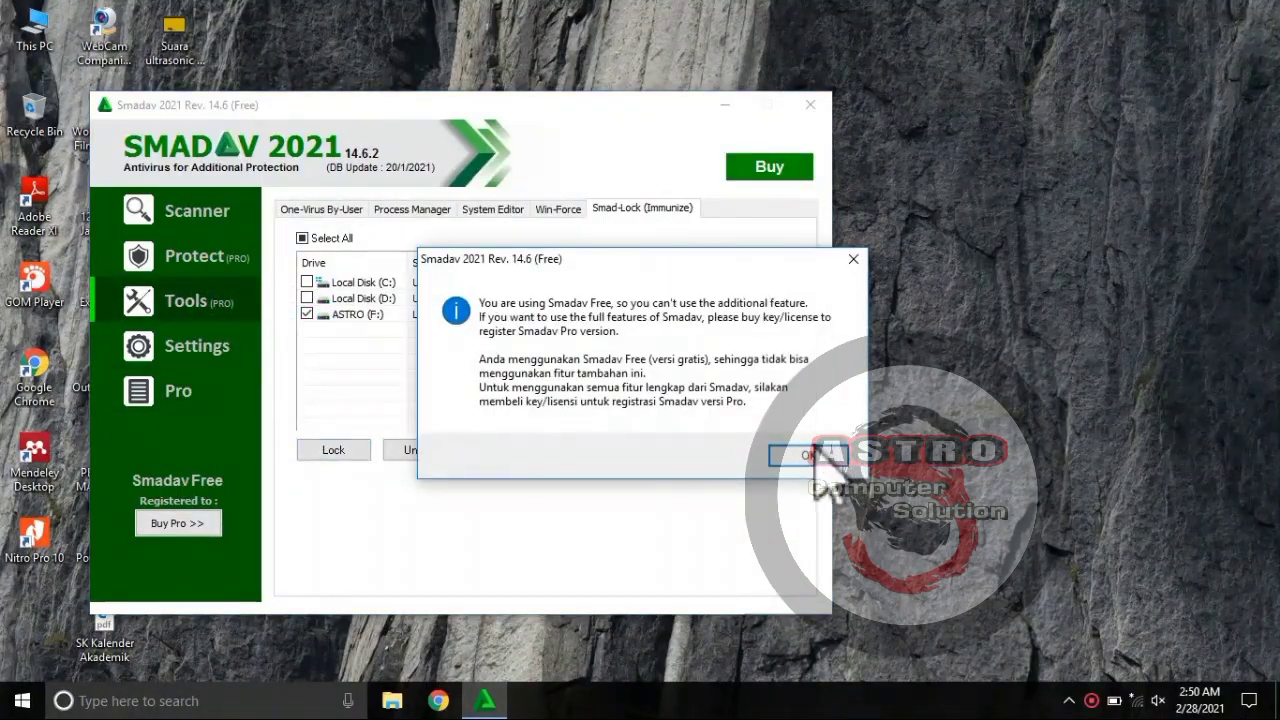
{"action": "left_click", "coordinate": [806, 457]}
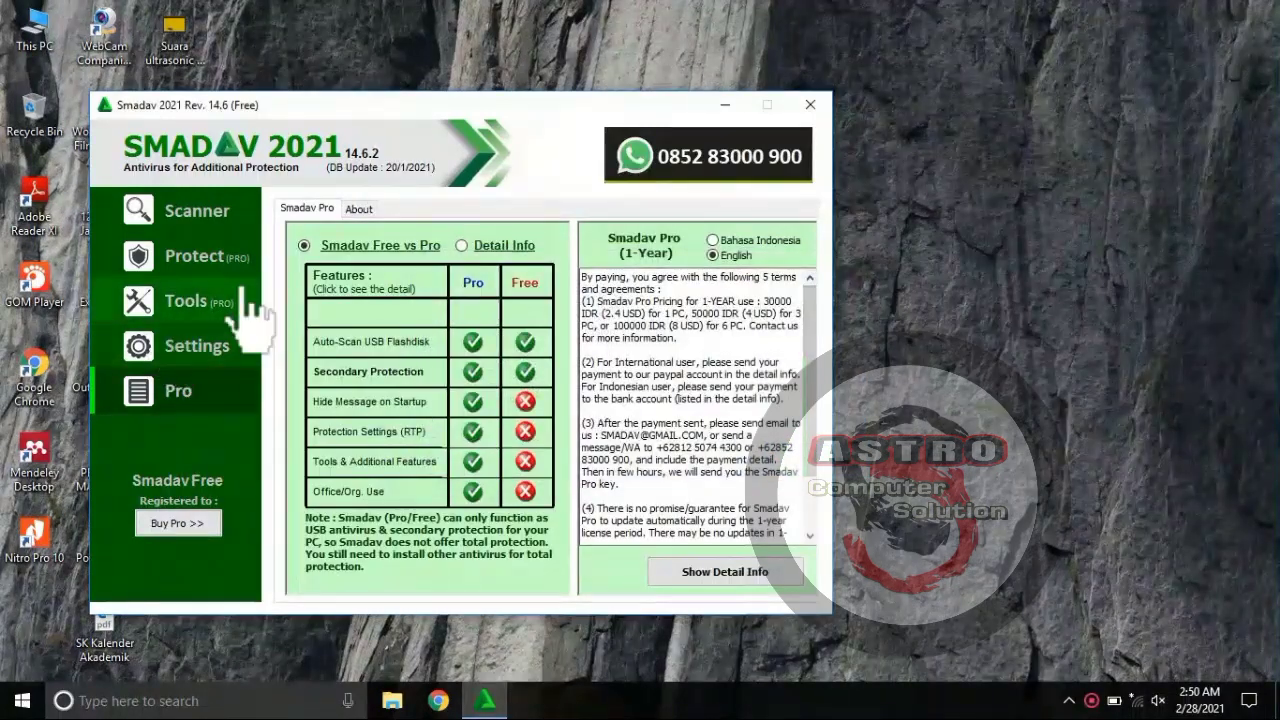
- Apply Smad-Lock to the ASTRO (F:) drive once more and close the Smadav window
{"action": "left_click", "coordinate": [214, 320]}
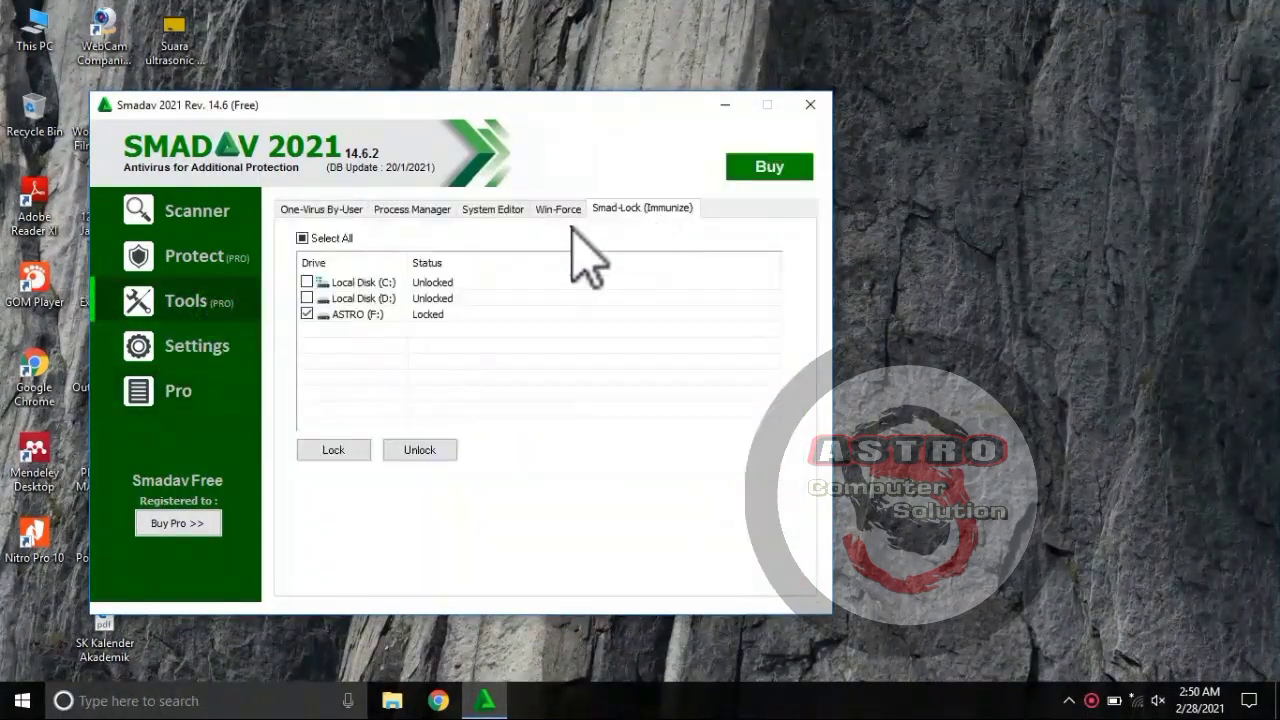
{"action": "left_click", "coordinate": [352, 452]}
{"action": "left_click", "coordinate": [806, 456]}
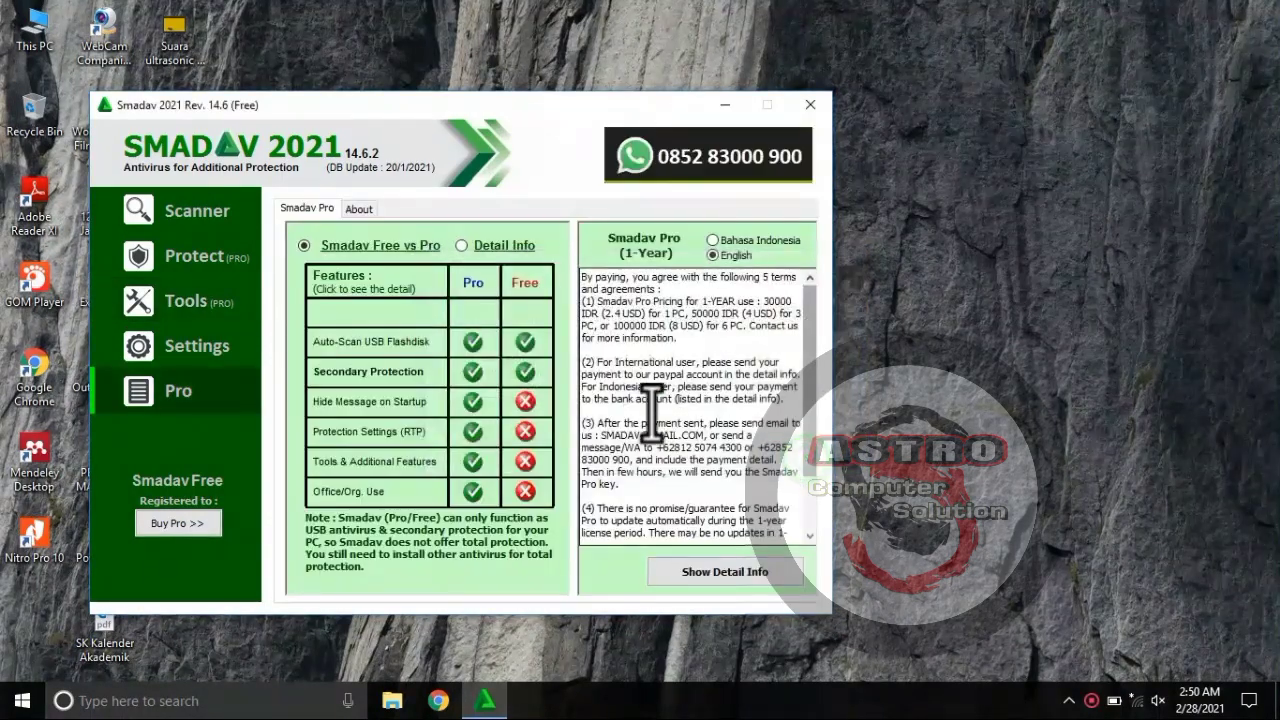
{"action": "left_click", "coordinate": [810, 106]}
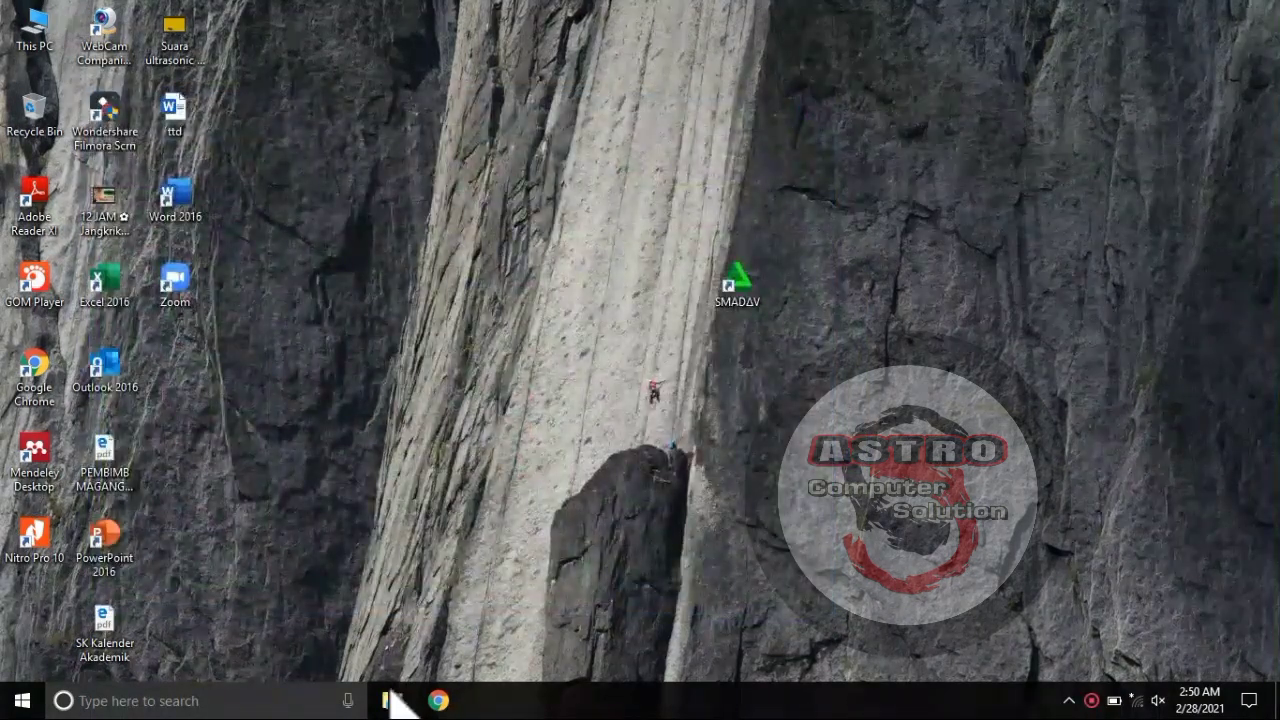
- Examine the ASTRO (F:) drive in File Explorer for the folder added by Smad-Lock and look at that folder's contents
{"action": "left_click", "coordinate": [393, 702]}
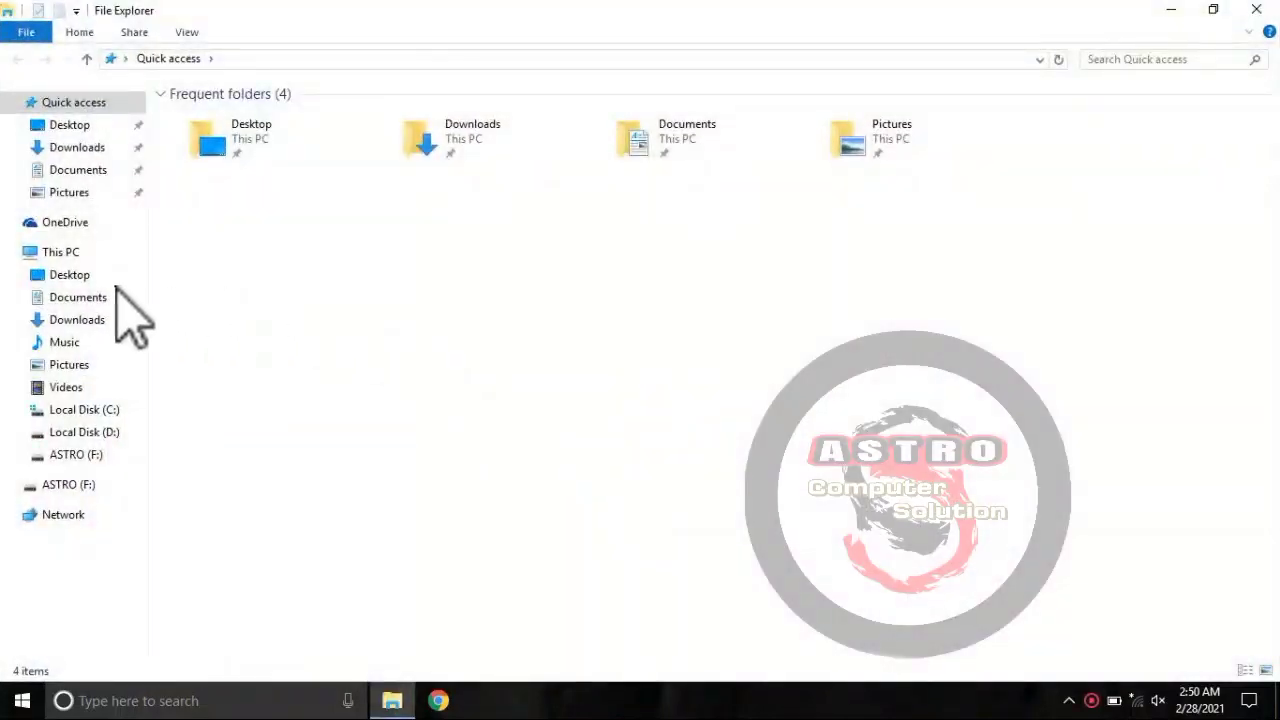
{"action": "left_click", "coordinate": [60, 255]}
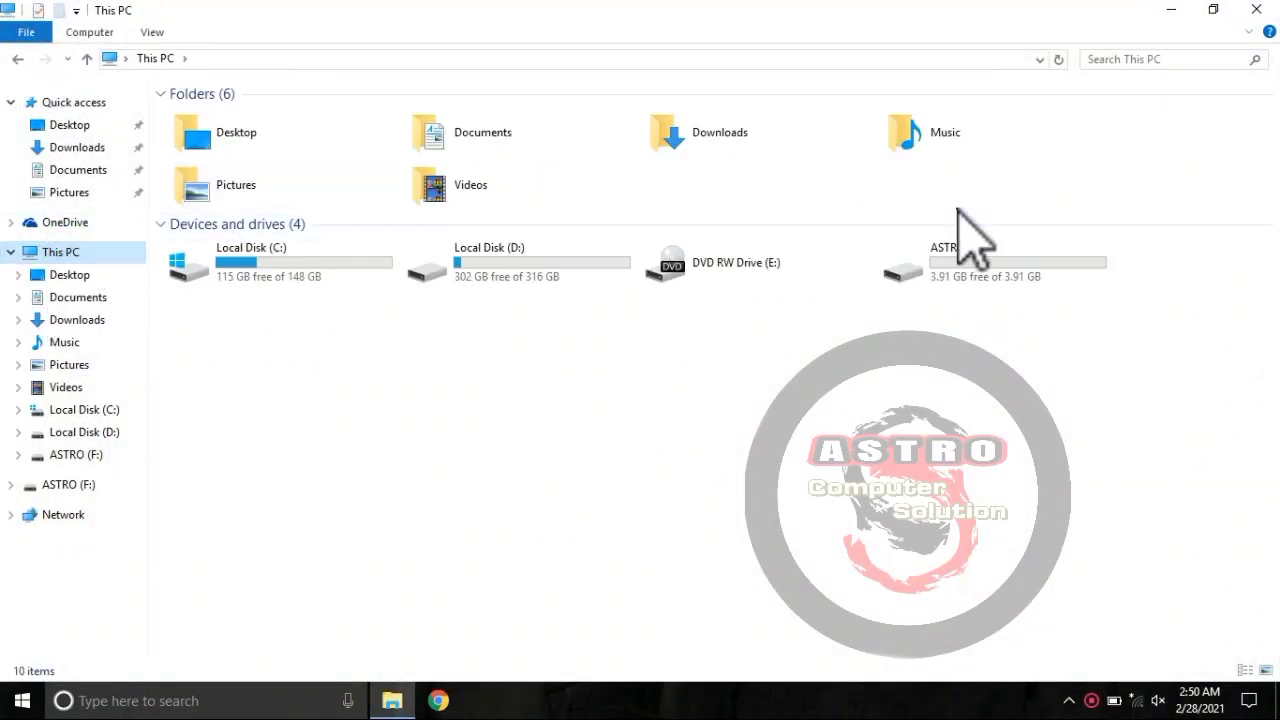
{"action": "left_click", "coordinate": [1000, 282]}
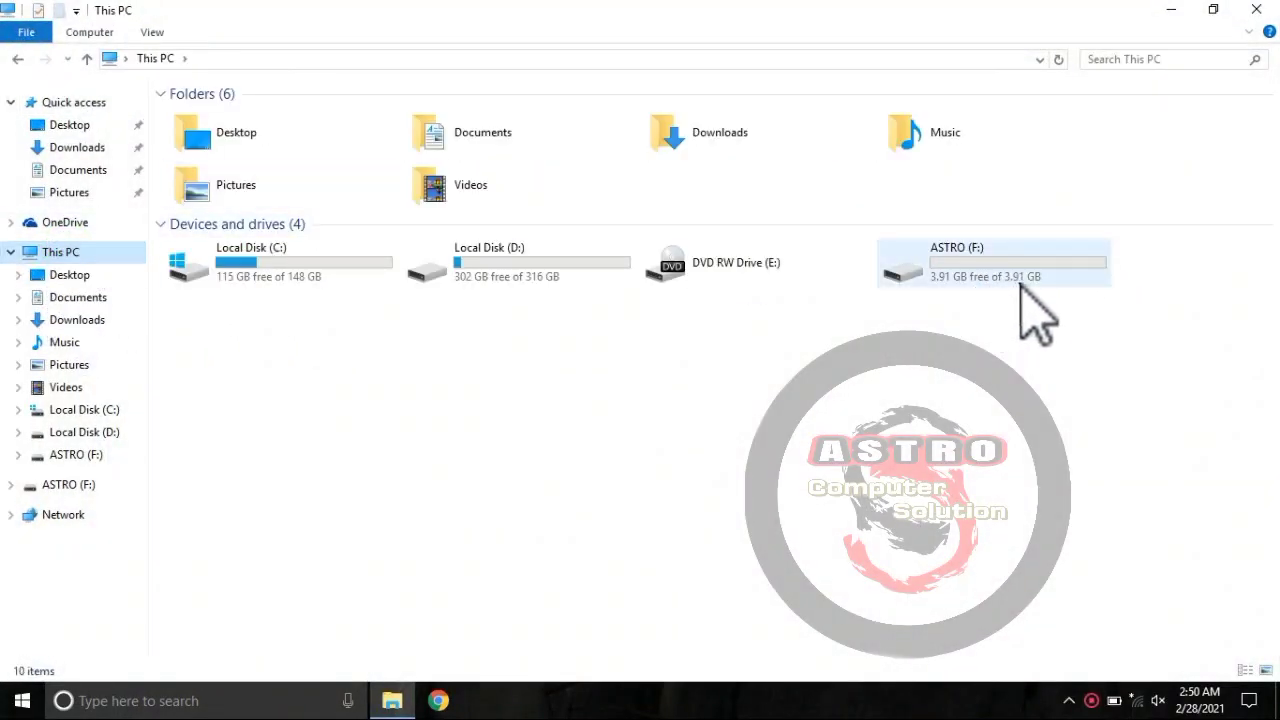
{"action": "double_click", "coordinate": [1034, 281]}
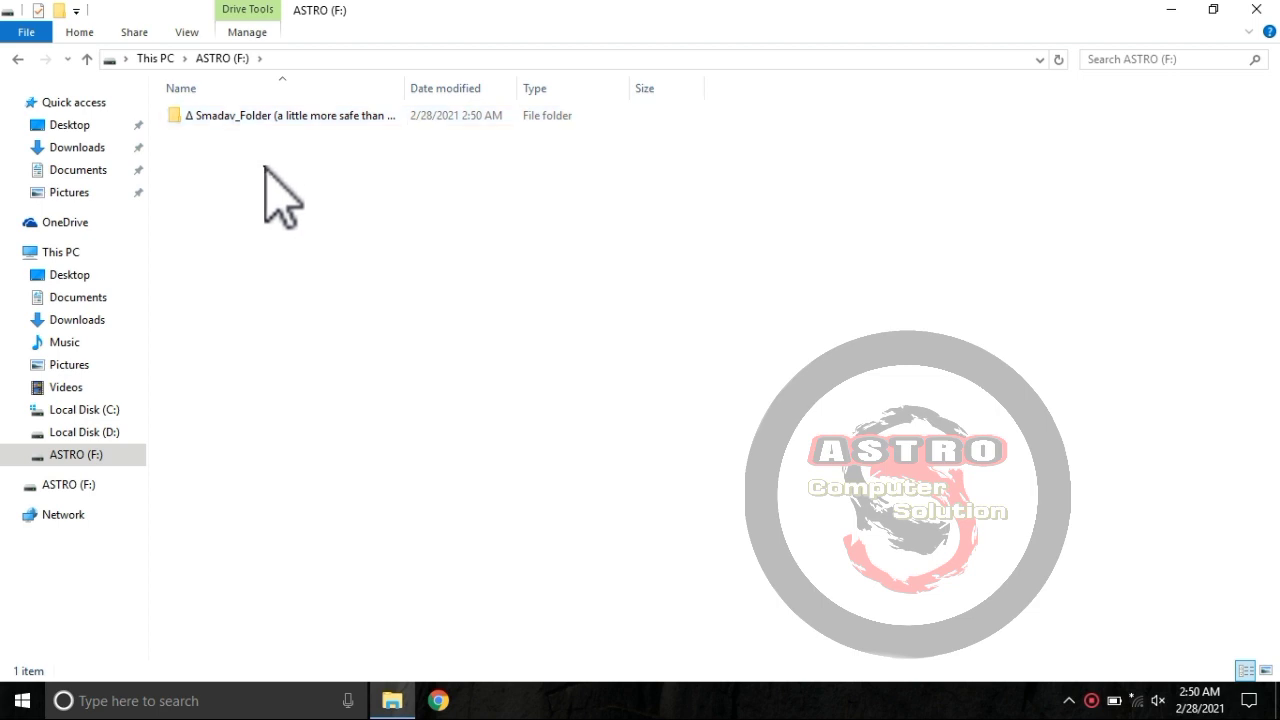
{"action": "double_click", "coordinate": [258, 112]}
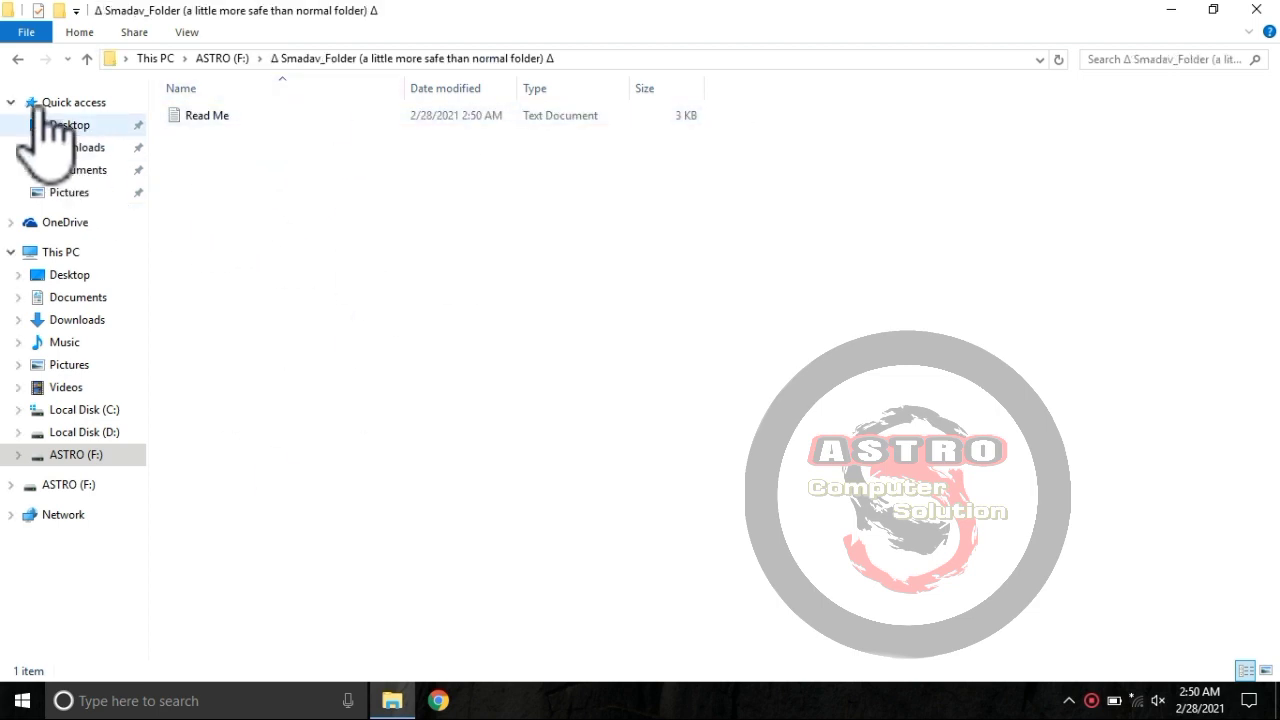
{"action": "left_click", "coordinate": [17, 59]}
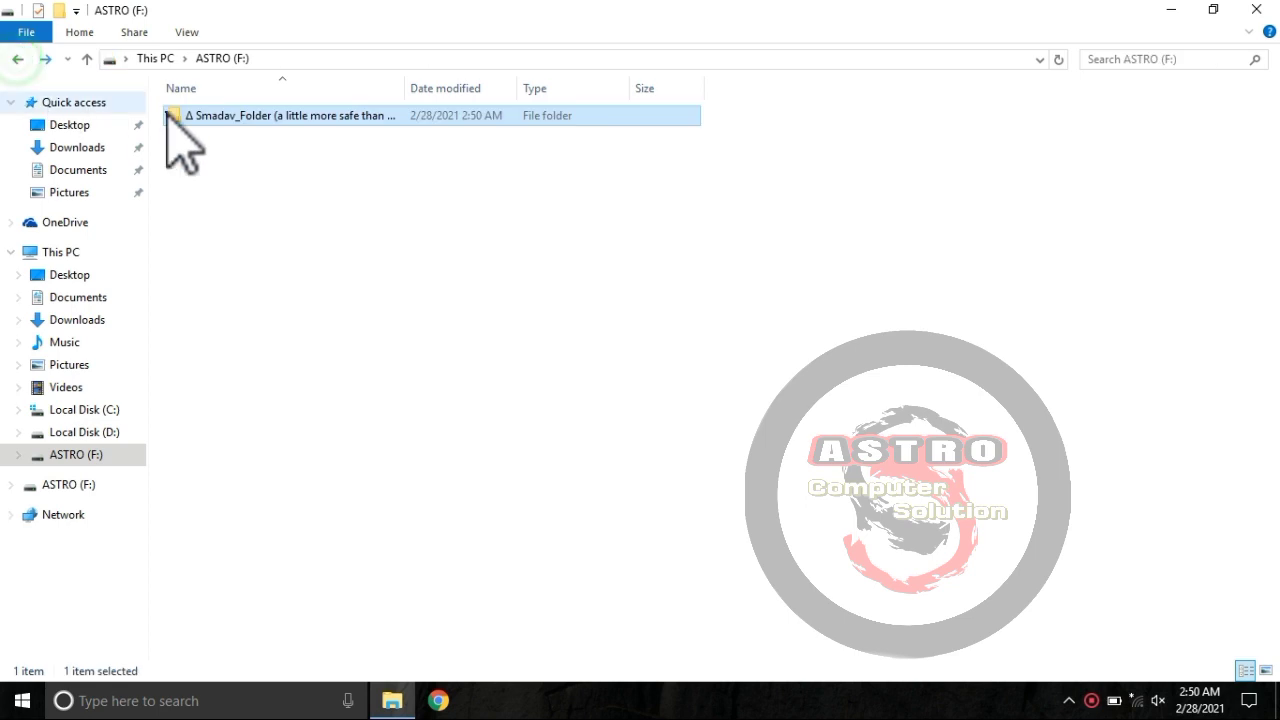
{"action": "left_click", "coordinate": [296, 175]}
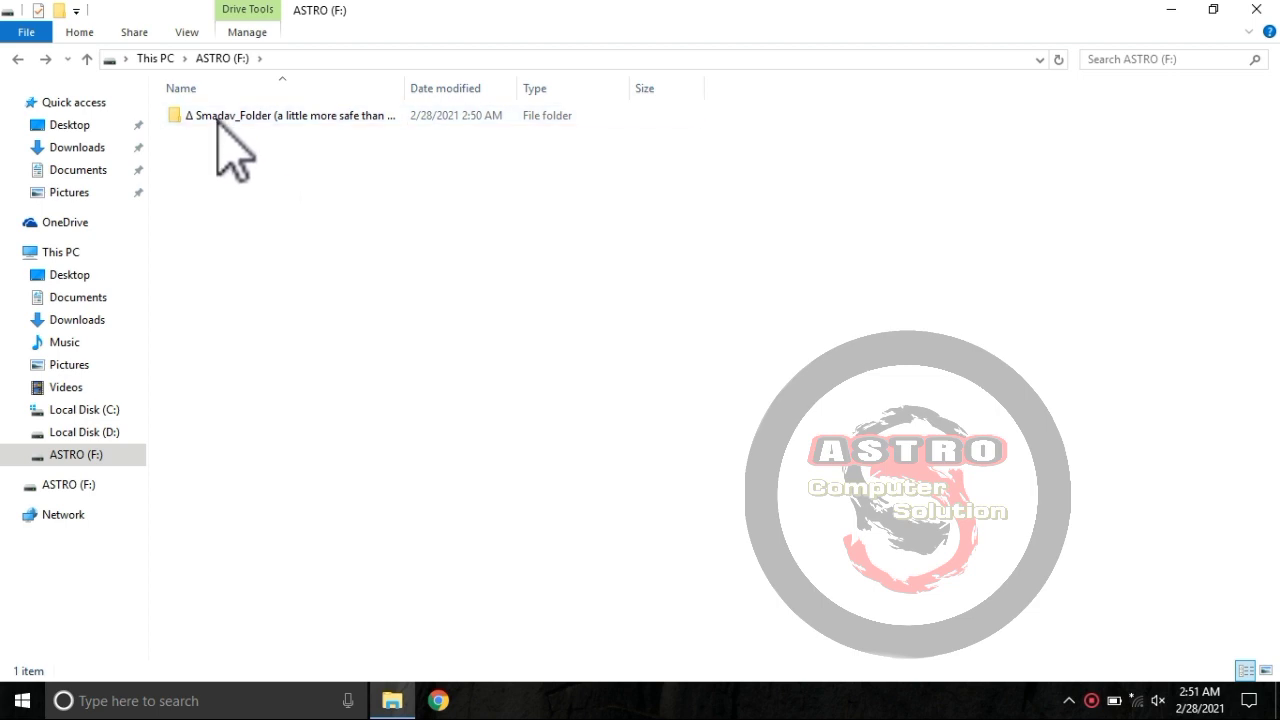
{"action": "double_click", "coordinate": [289, 113]}
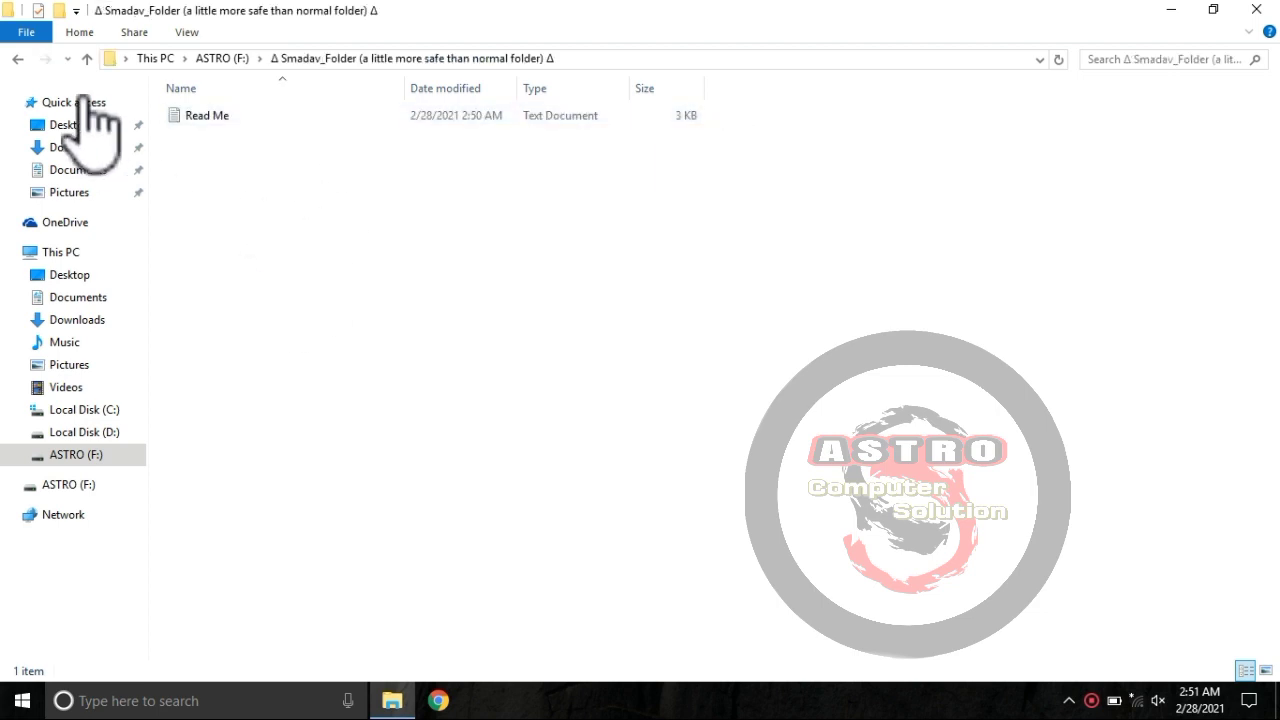
{"action": "left_click", "coordinate": [18, 60]}
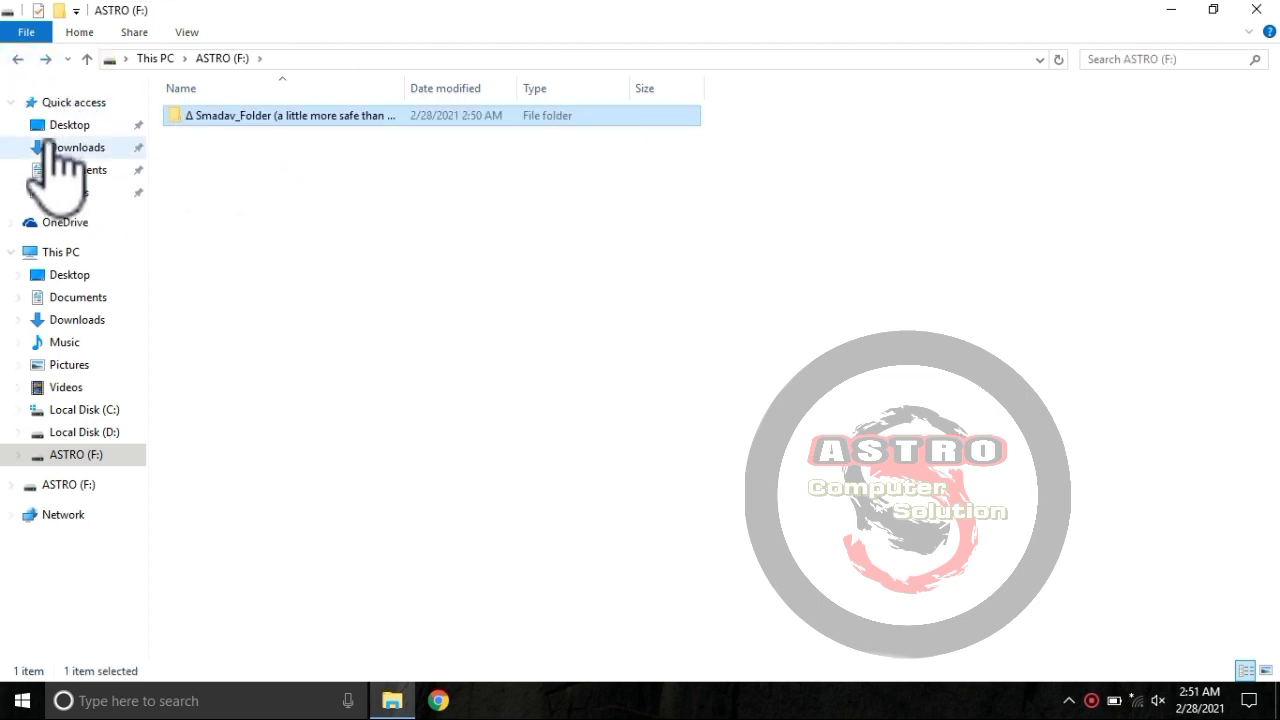
{"action": "left_click", "coordinate": [17, 60]}
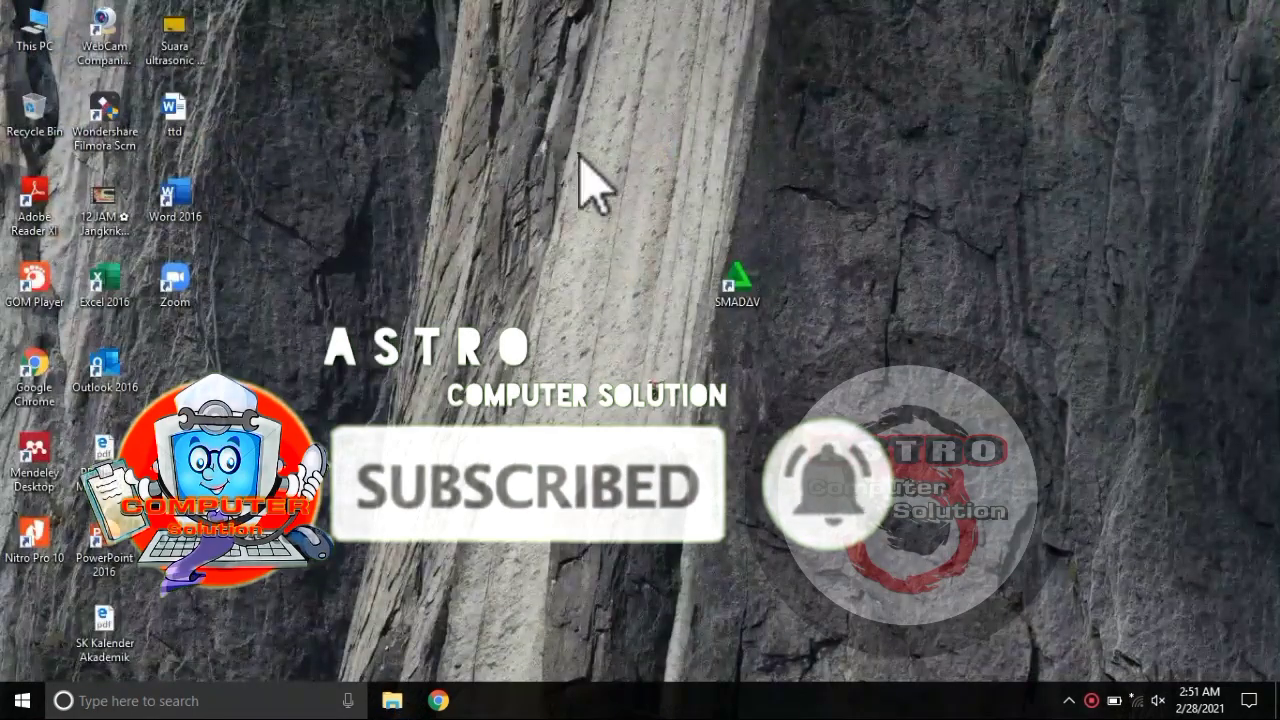
- Move the SMADAV desktop shortcut back below the Nitro Pro 10 icon and refresh the desktop
{"action": "left_click_drag", "start_coordinate": [741, 298], "coordinate": [32, 632]}
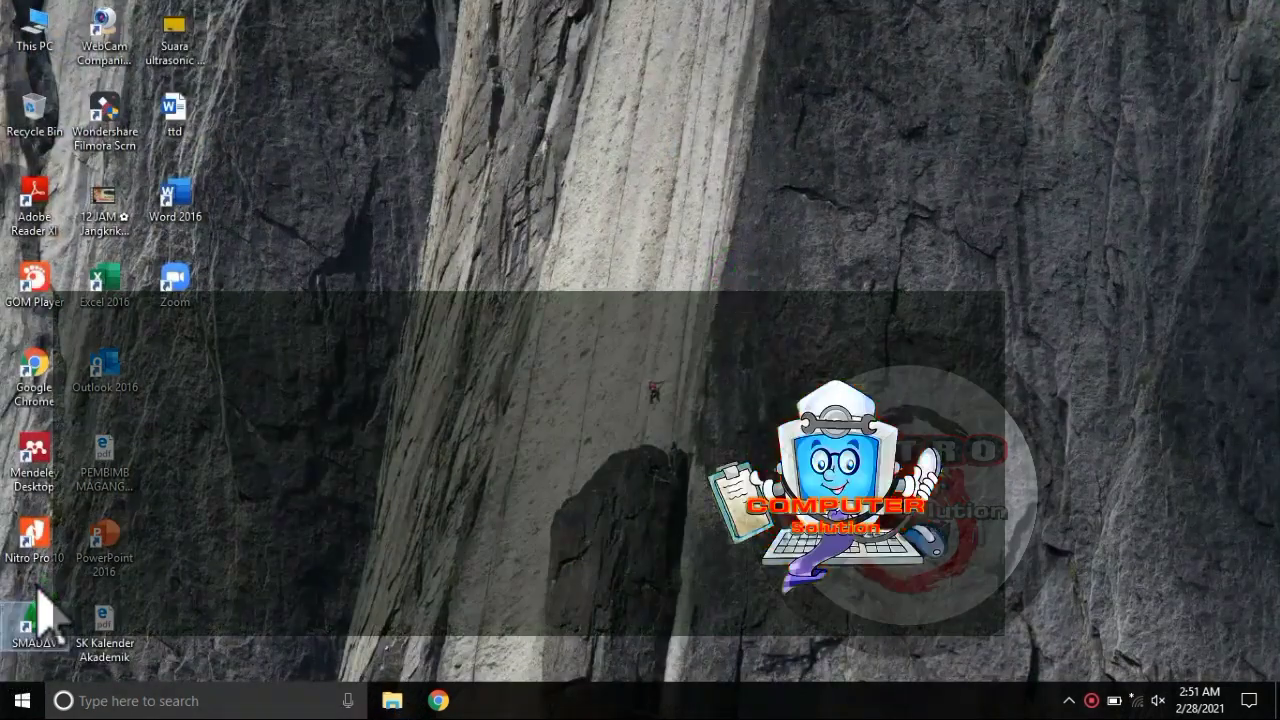
{"action": "right_click", "coordinate": [750, 130]}
{"action": "left_click", "coordinate": [793, 181]}
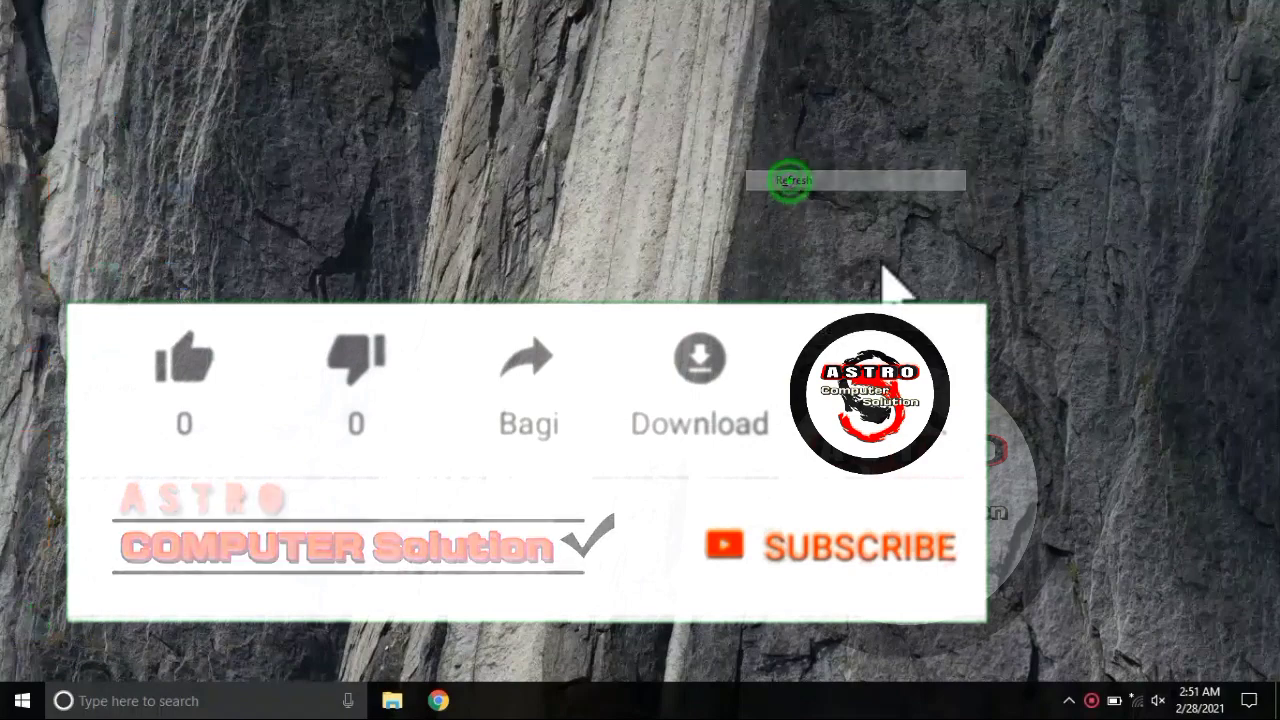
{"action": "right_click", "coordinate": [694, 209]}
{"action": "left_click", "coordinate": [750, 262]}
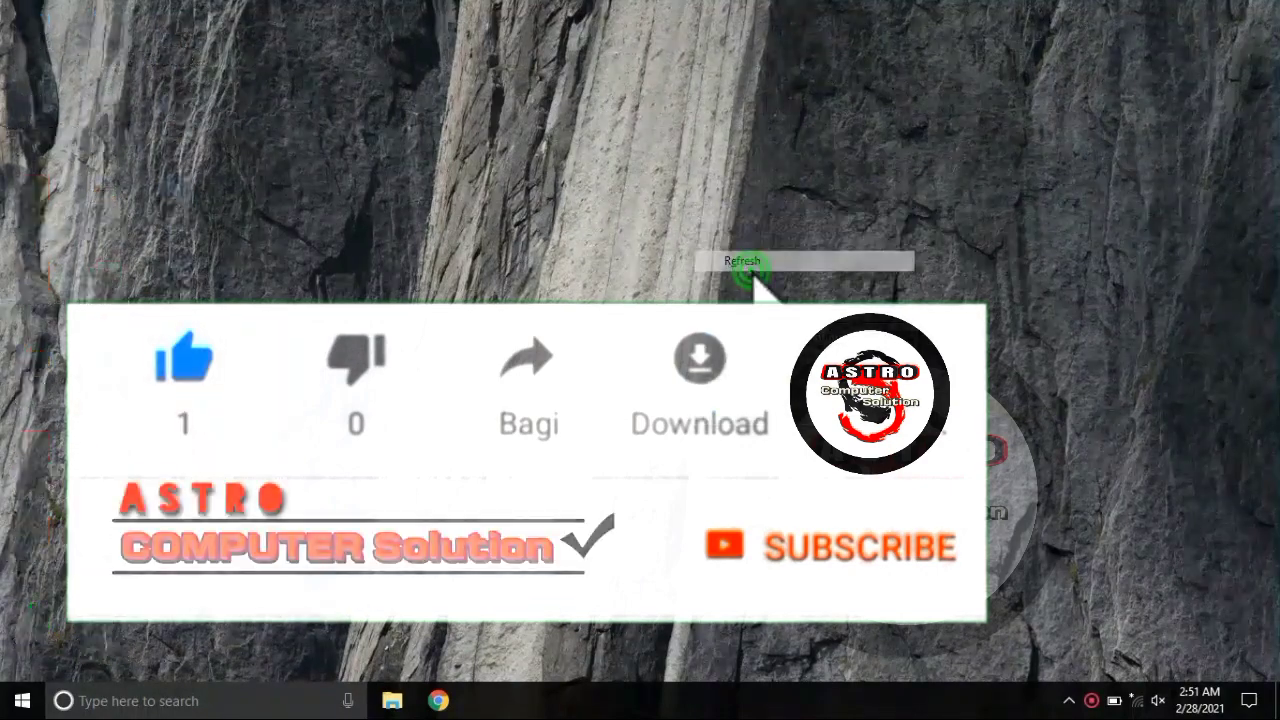